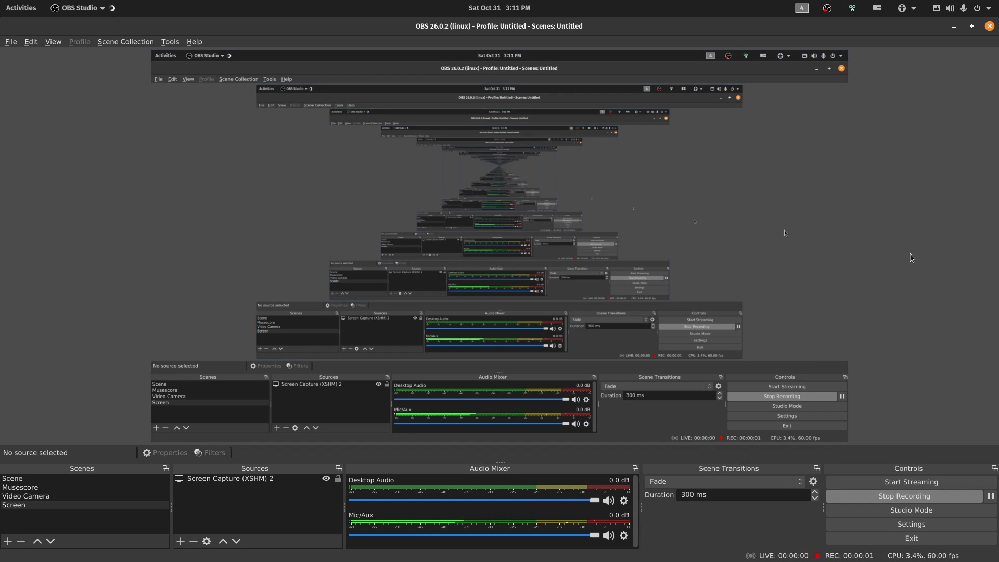
Step: Hide OBS and switch workspaces to the one with Chrome
click(955, 31)
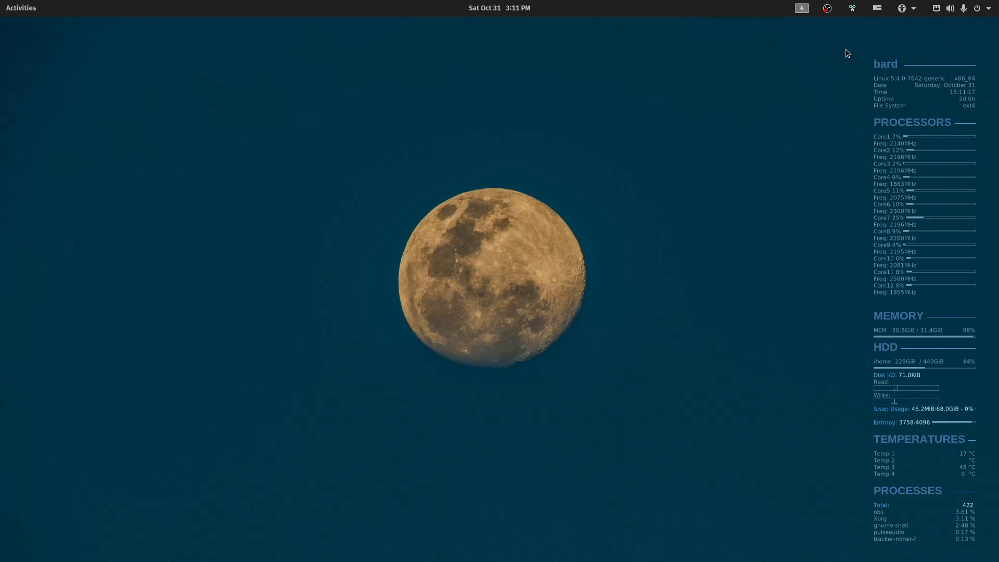
key(ctrl+alt+Up)
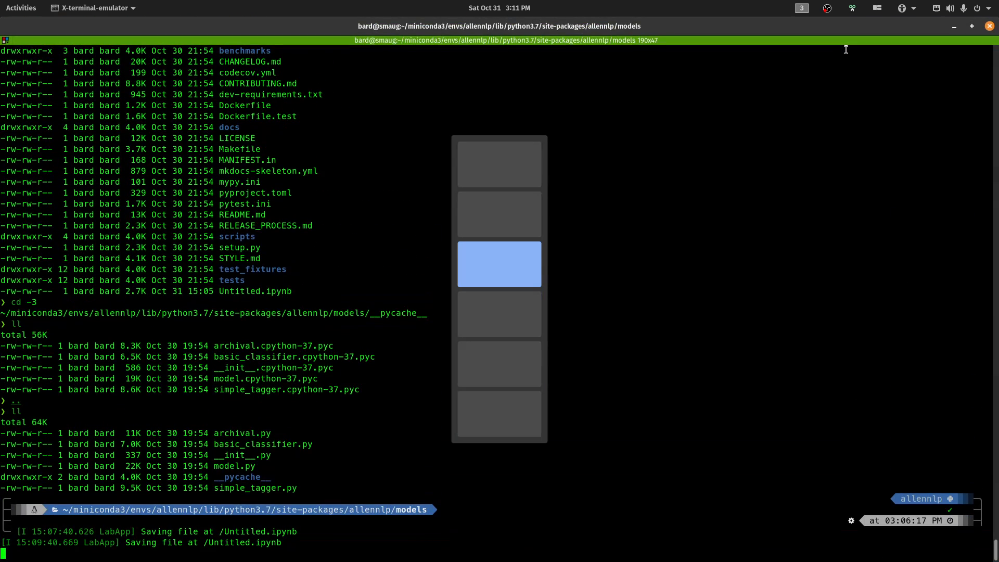
key(ctrl+alt+Up)
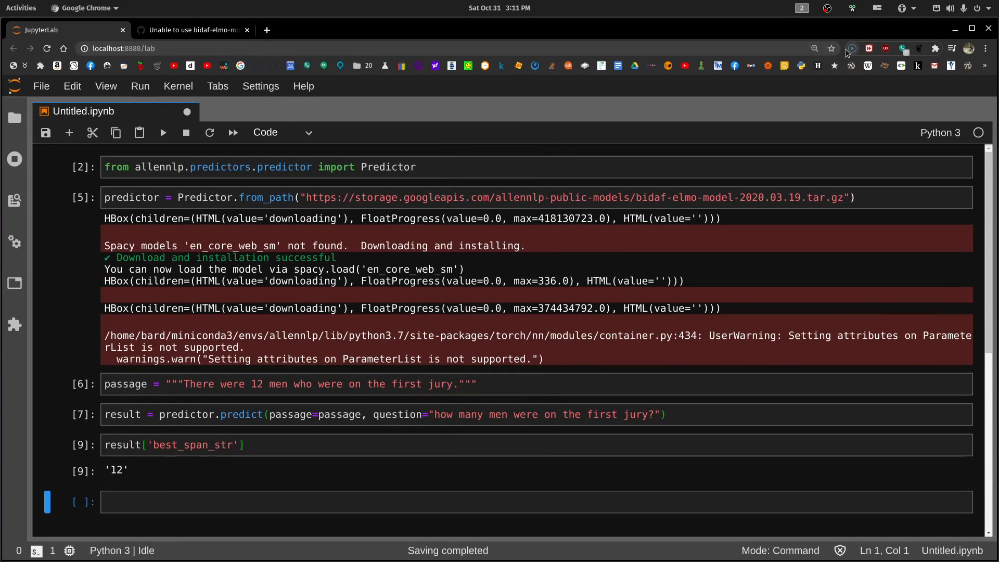
key(ctrl+alt+Up)
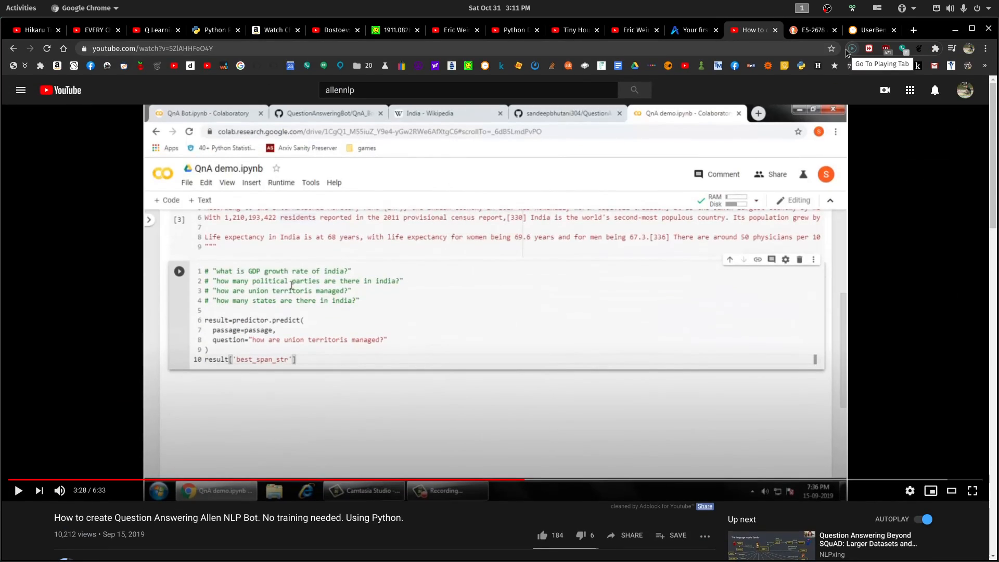
Step: Bring up the AllenNLP guide tab and start a new blank tab beside it
click(691, 32)
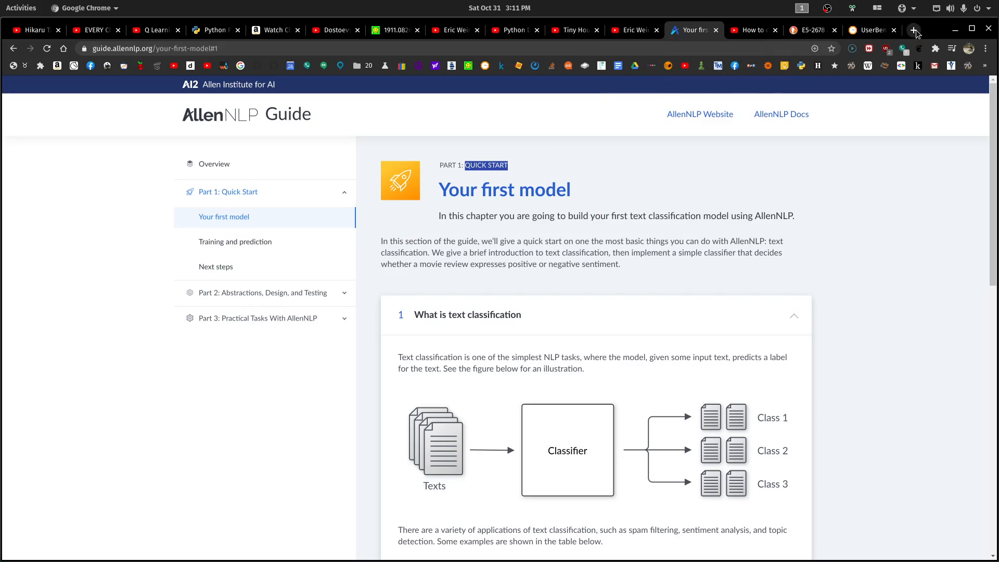
click(914, 31)
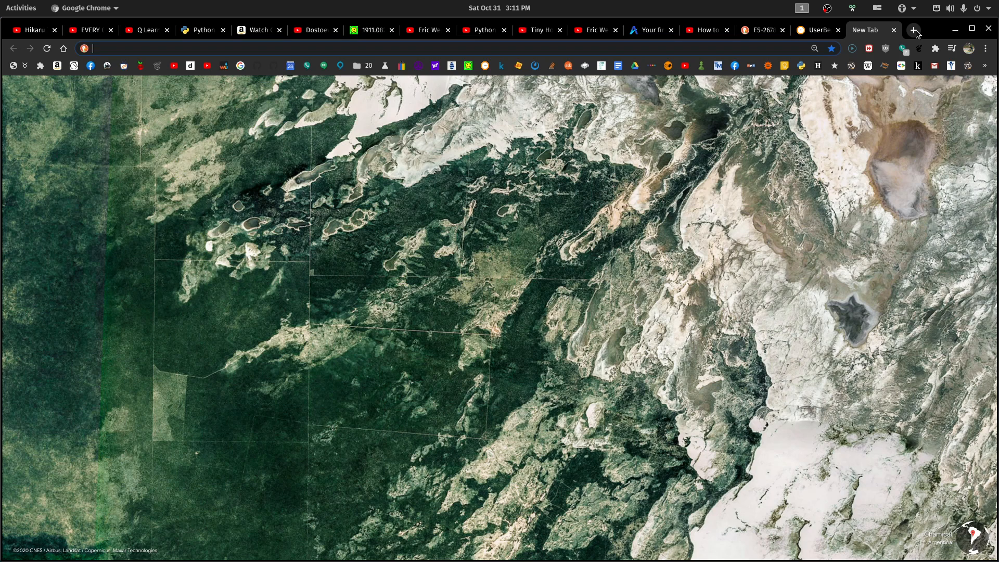
Step: Go to GitHub and search for 'allennlp'
click(256, 66)
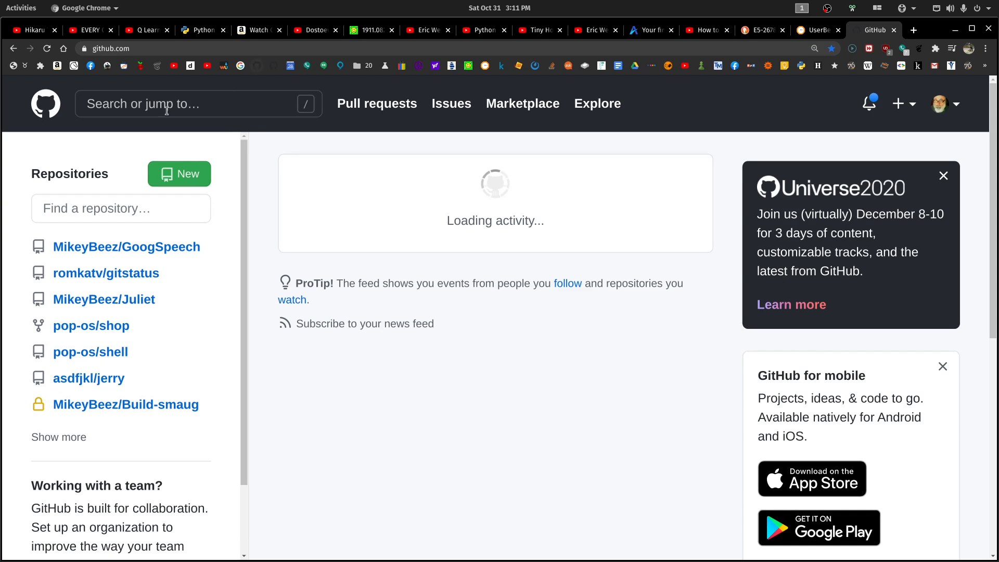
click(168, 106)
text(al)
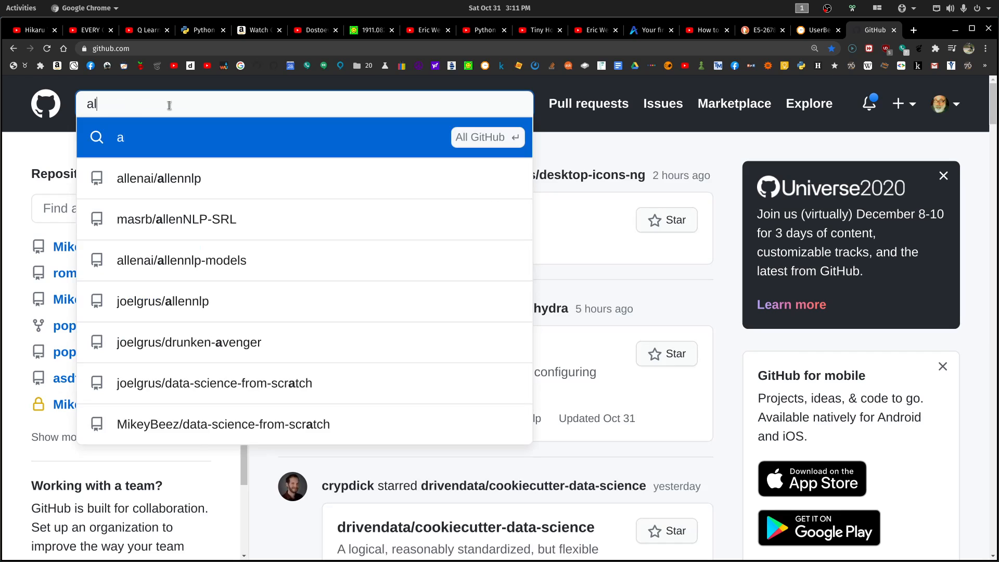
text(lennlp)
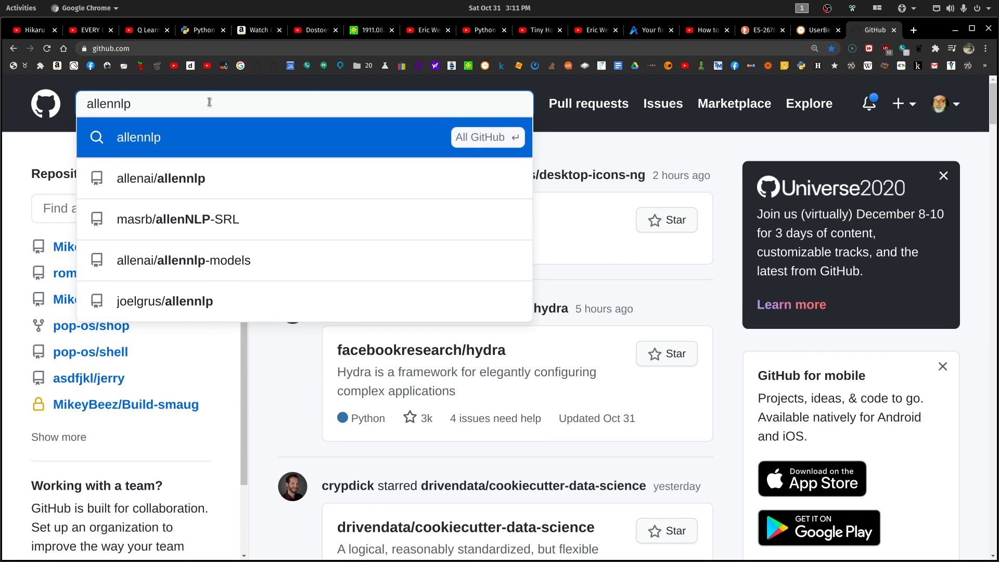
key(Return)
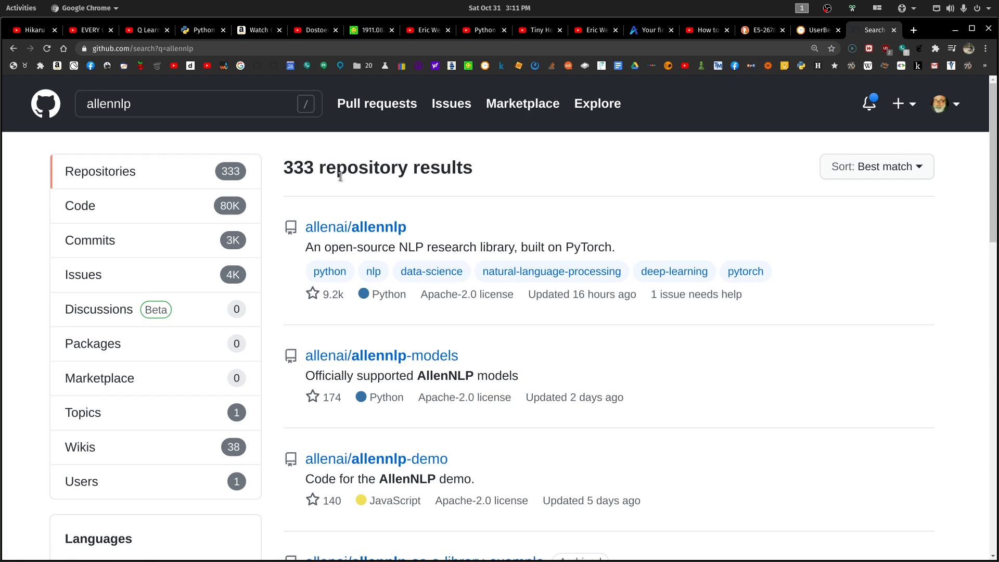
Step: Enter the allenai/allennlp repository and copy its SSH clone address
click(376, 233)
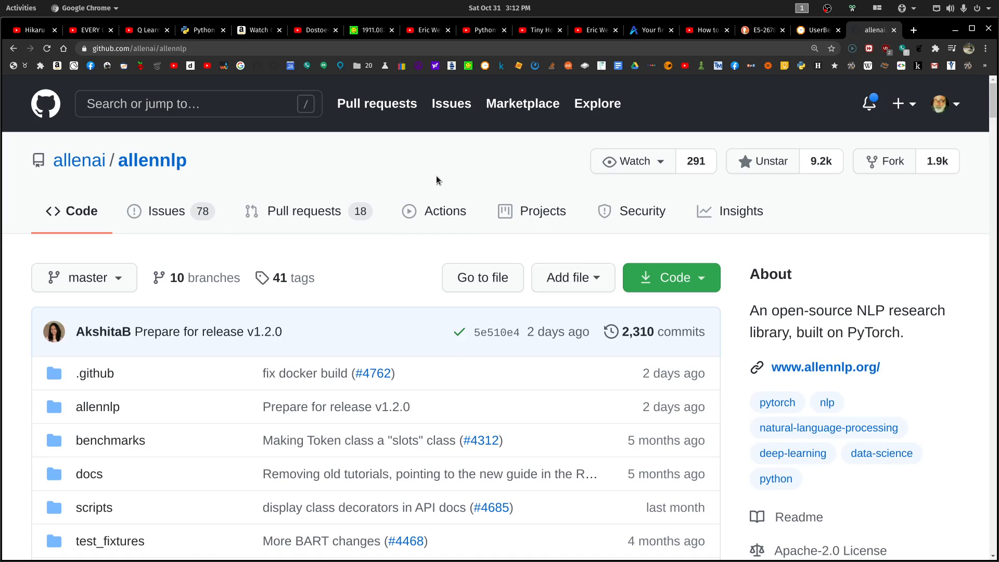
scroll(436, 176, down, 4)
scroll(436, 176, down, 4)
scroll(436, 175, down, 5)
scroll(437, 176, down, 5)
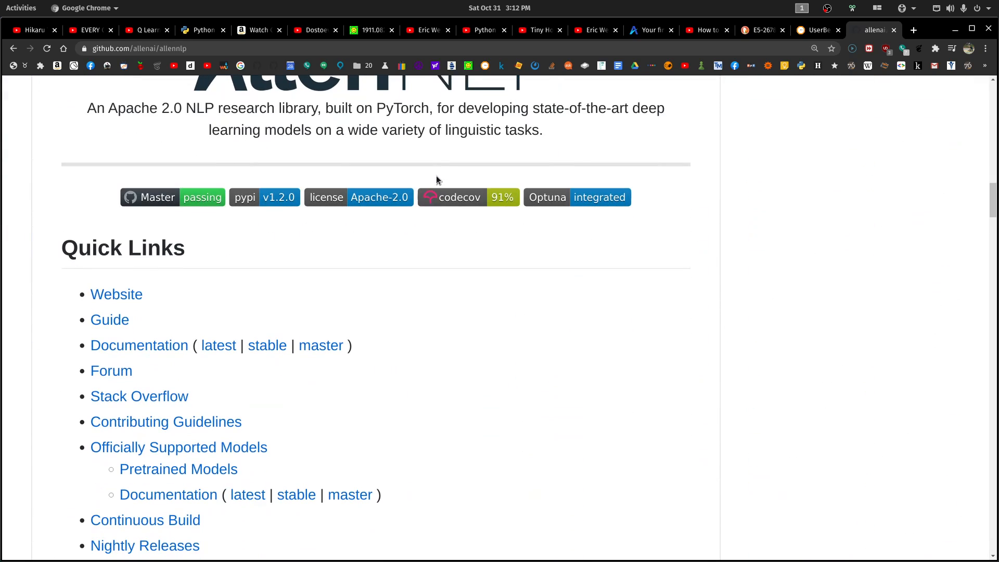
scroll(436, 180, down, 3)
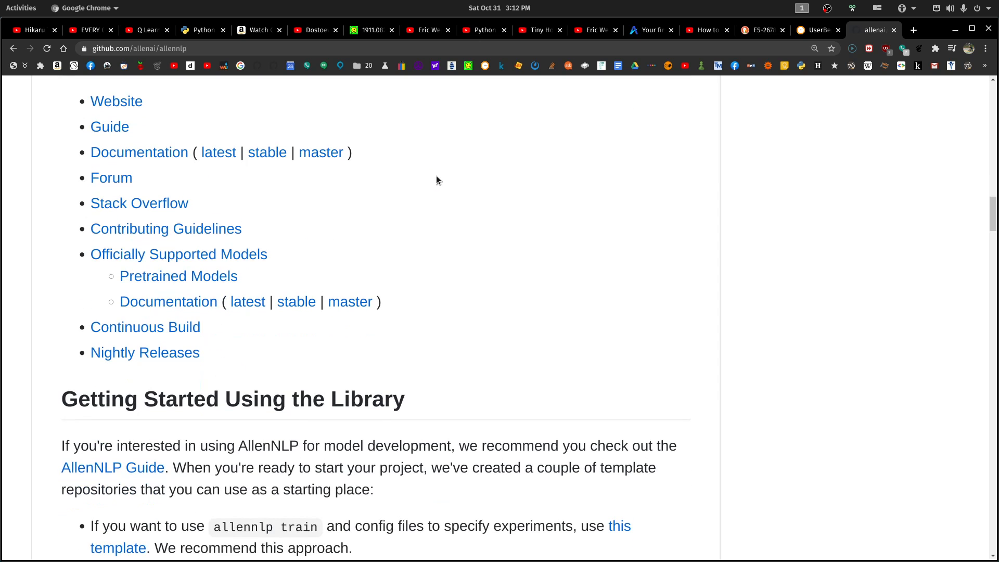
scroll(437, 180, up, 5)
scroll(436, 181, up, 10)
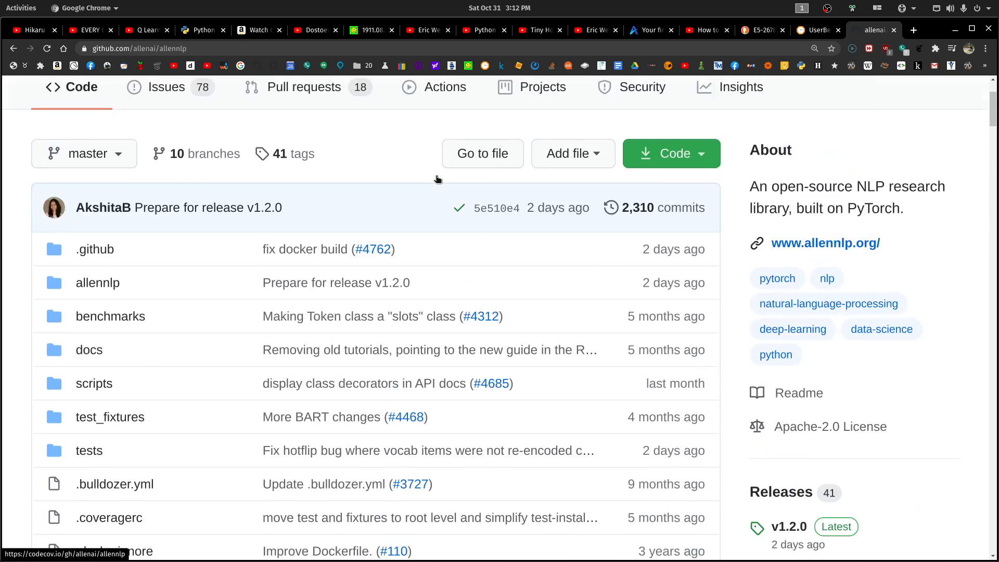
scroll(436, 181, up, 3)
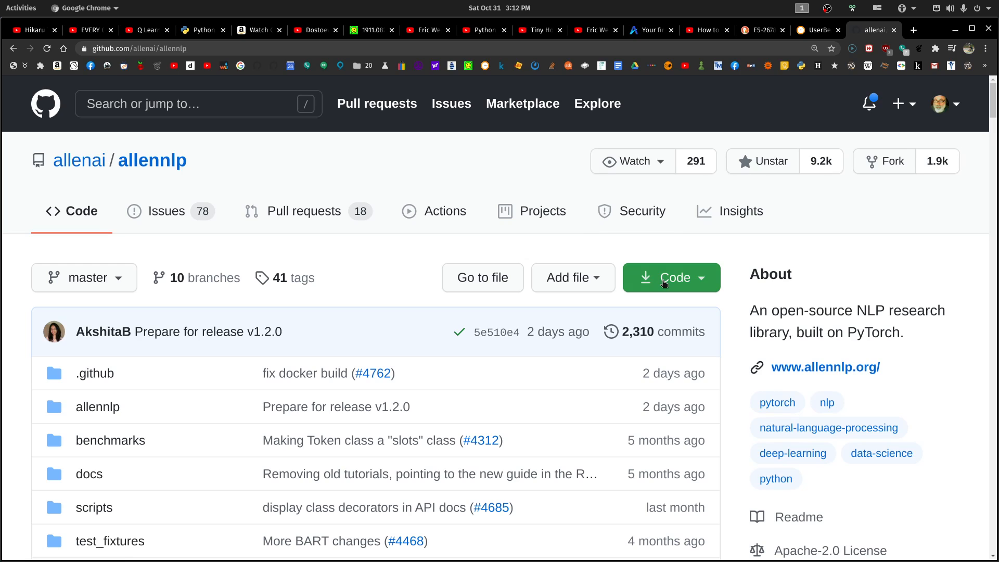
click(663, 283)
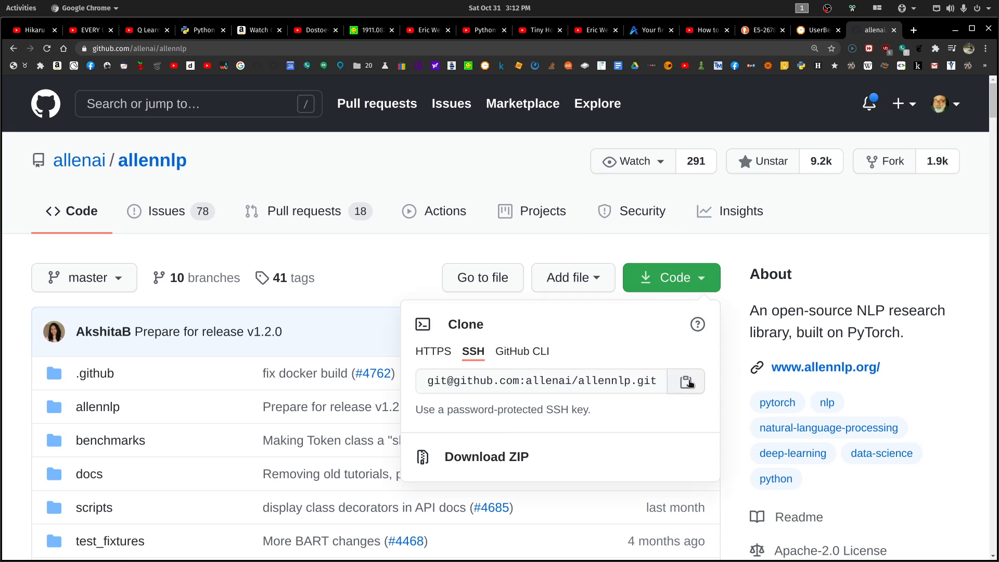
click(684, 384)
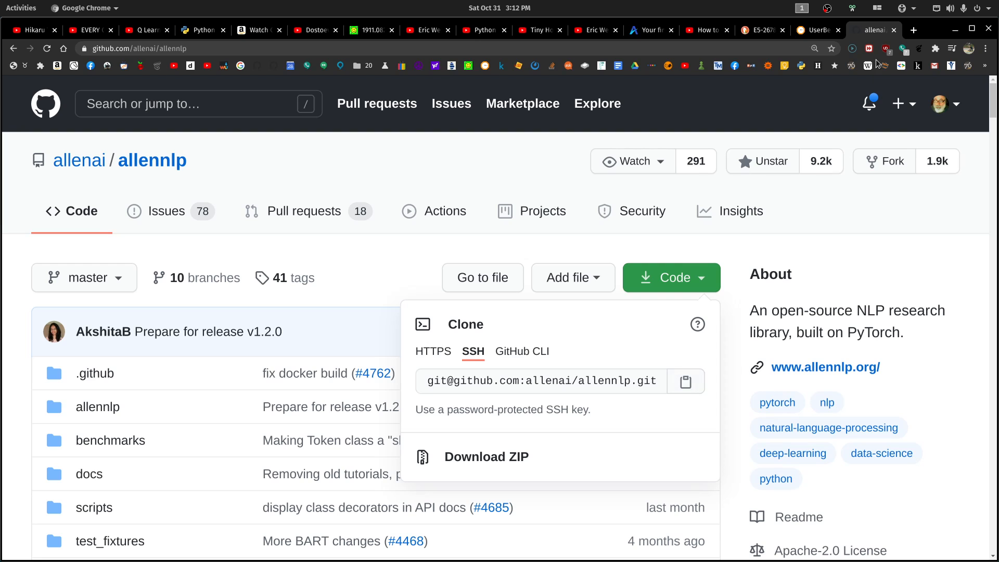
Step: Tile Chrome on the left and a new terminal on the right
key(super+Right)
key(super+Left)
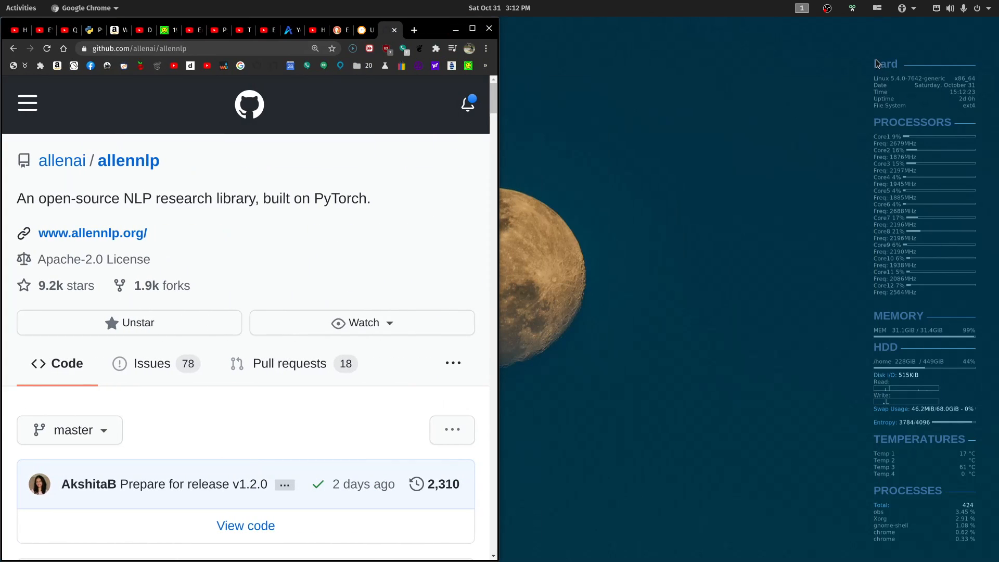
key(ctrl+alt+t)
key(super+Right)
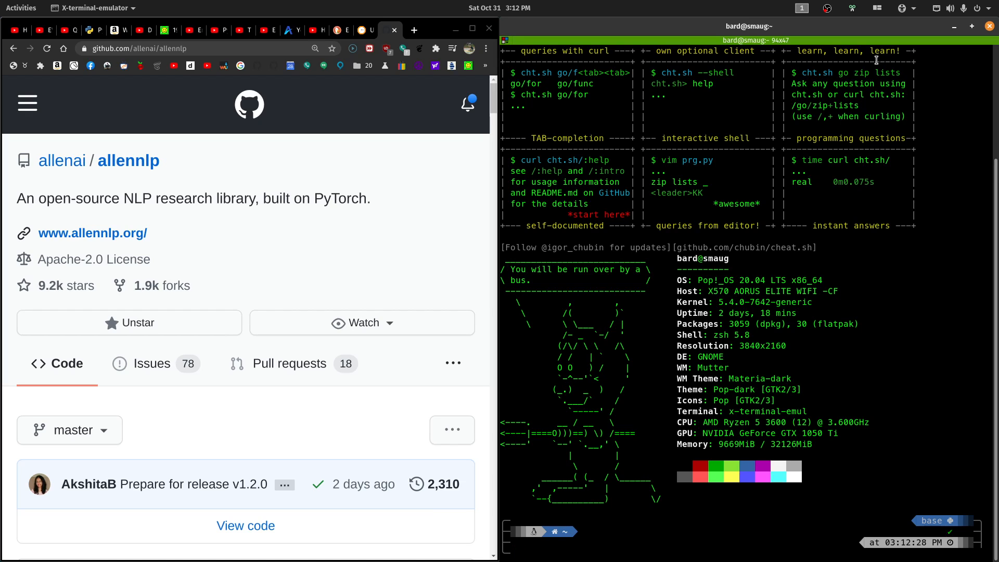
text(cd Code)
Step: Move into ~/Code, then recall and erase the suggested git clone command
key(Return)
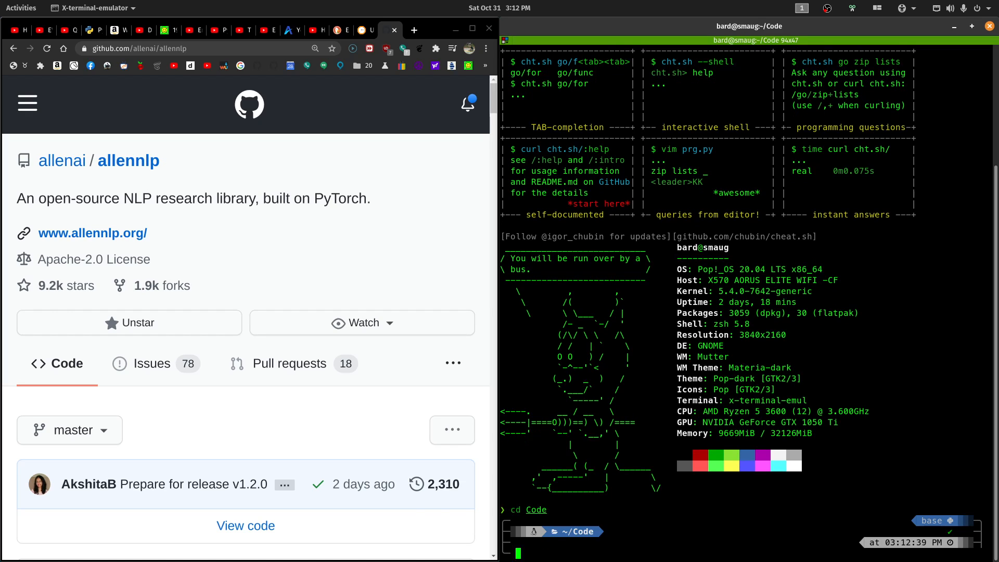
text(git)
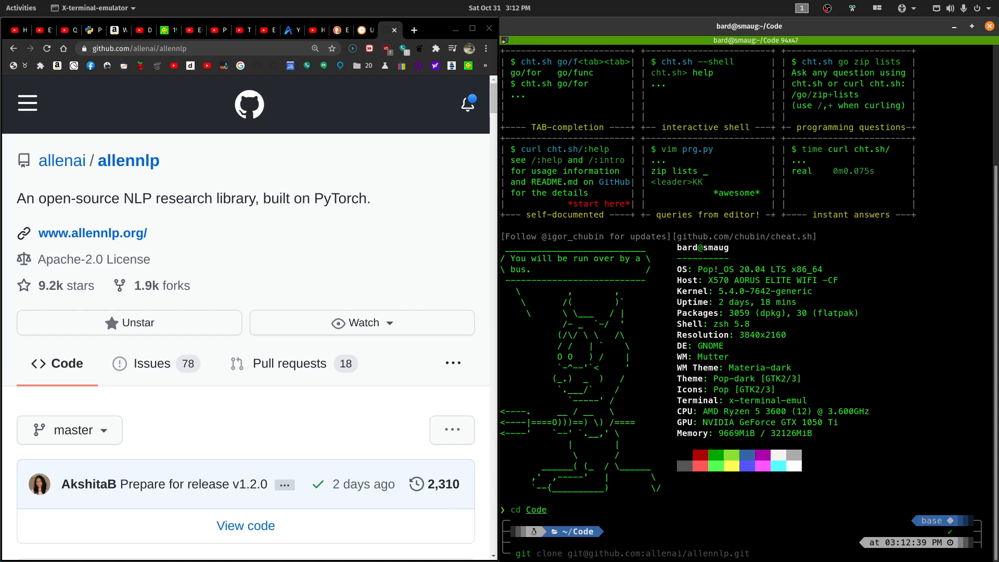
key(Right)
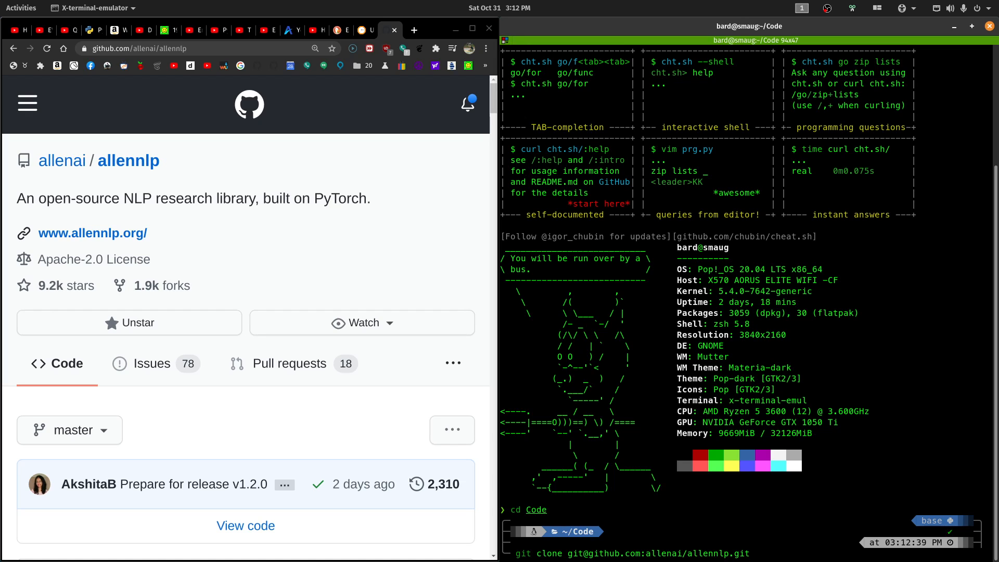
key(BackSpace)
key(BackSpace)
key(BackSpace)
key(BackSpace)
key(BackSpace)
key(BackSpace)
key(BackSpace)
key(BackSpace)
key(BackSpace)
key(BackSpace)
key(BackSpace)
key(BackSpace)
key(BackSpace)
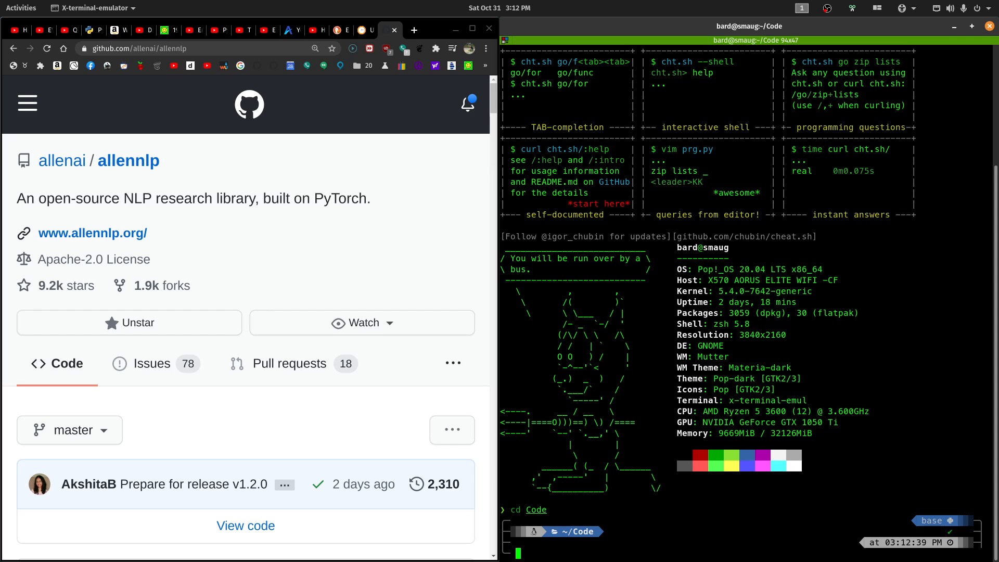
text(ll)
Step: List ~/Code, enter the allennlp folder and list its files
key(Return)
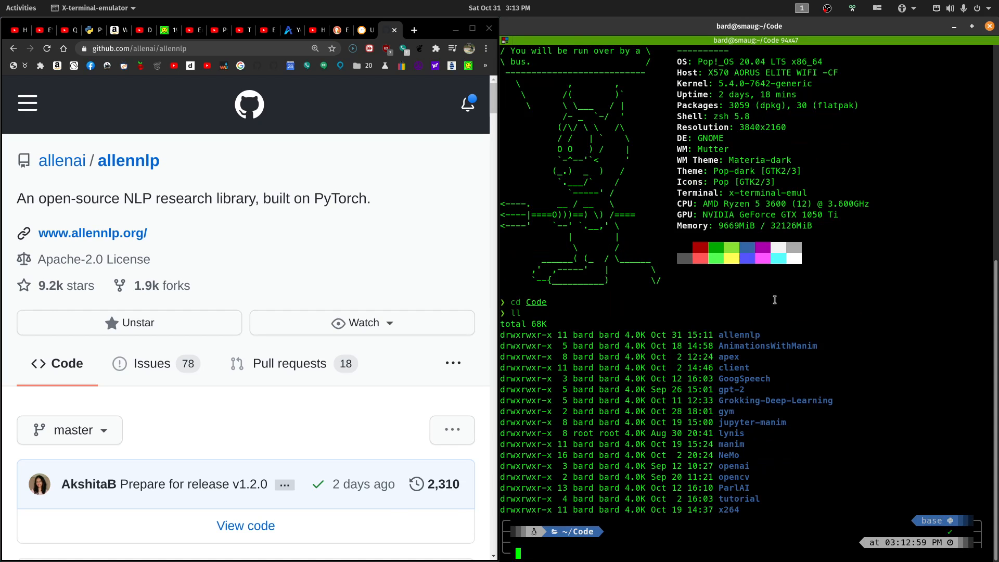
text(cd allennlp)
key(Return)
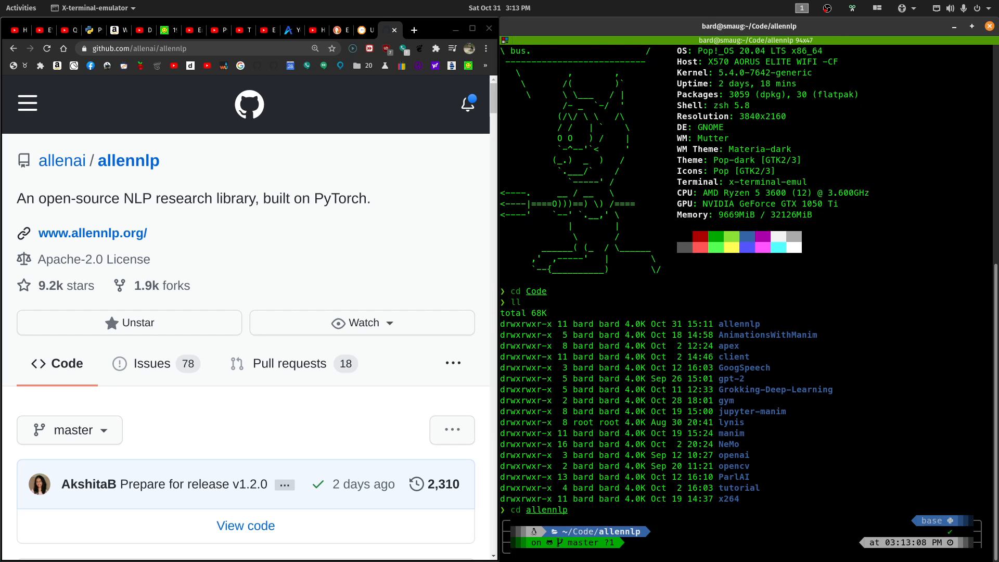
text(ll)
key(Return)
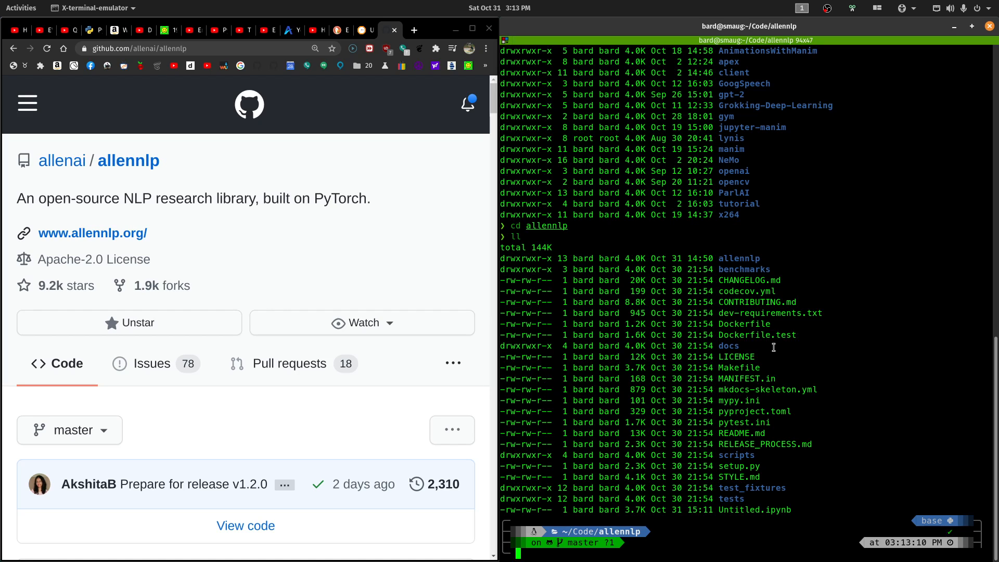
text(conda )
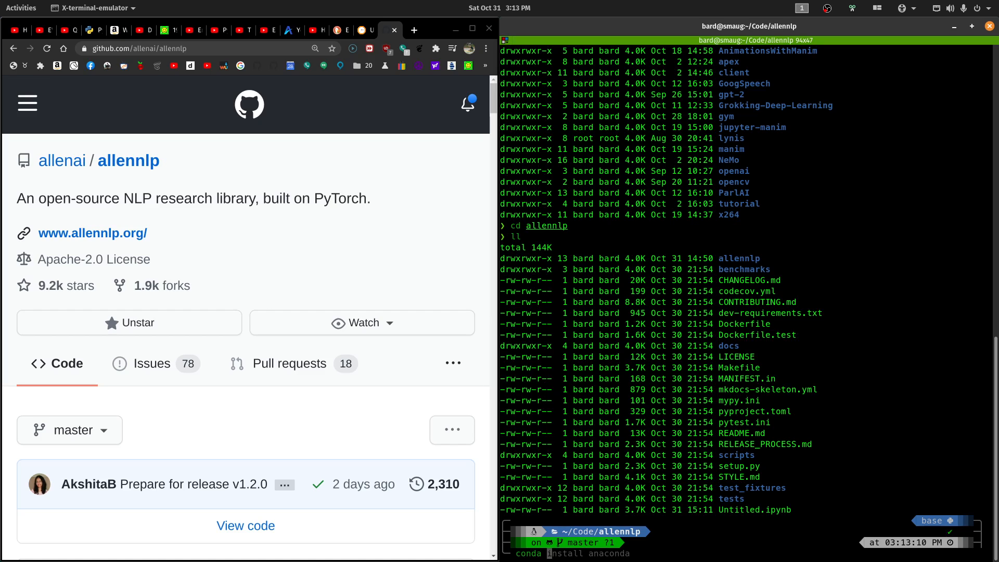
text(c)
Step: Discard the conda create suggestion and activate the allennlp conda environment
key(Right)
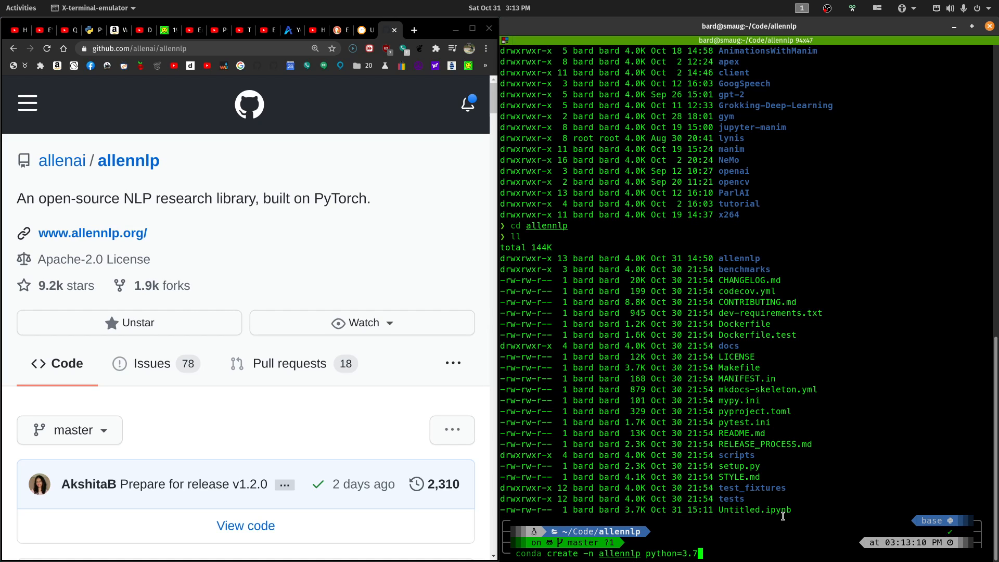
key(BackSpace)
key(BackSpace)
key(BackSpace)
key(BackSpace)
key(BackSpace)
key(BackSpace)
key(BackSpace)
key(BackSpace)
key(BackSpace)
key(BackSpace)
key(BackSpace)
text(conda activ)
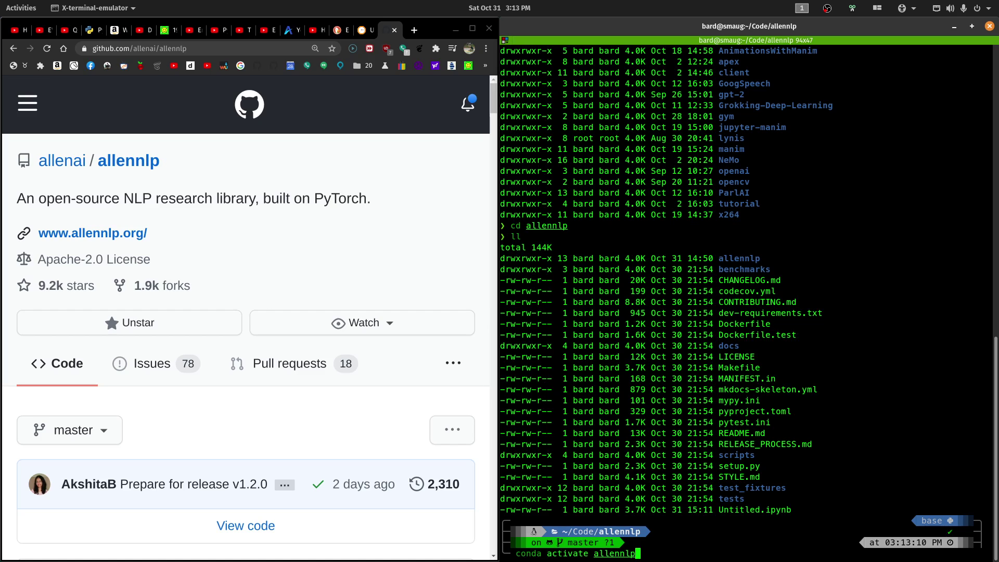
key(Right)
key(Return)
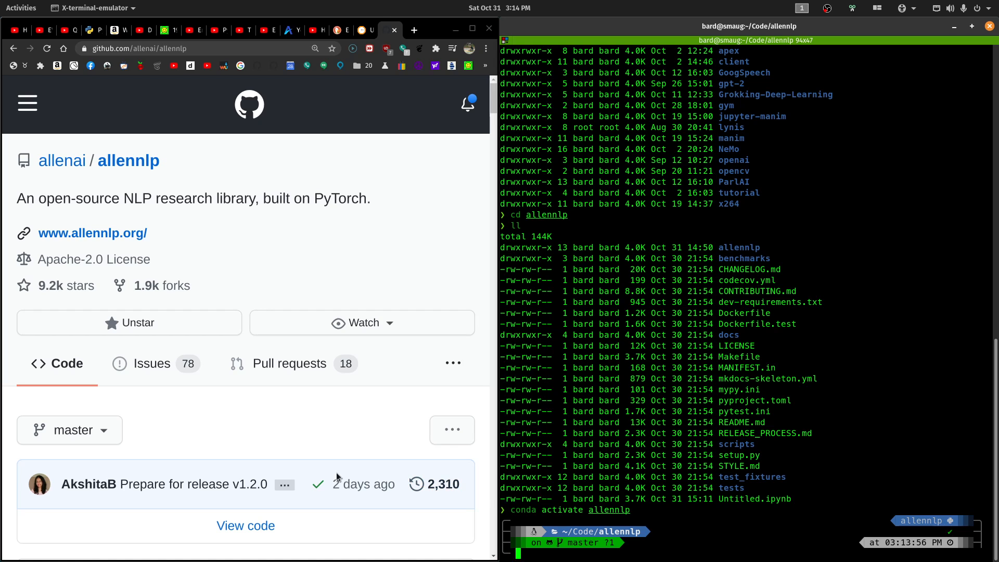
scroll(290, 402, down, 3)
scroll(289, 402, down, 3)
scroll(289, 402, down, 5)
scroll(290, 402, down, 3)
scroll(289, 402, down, 1)
scroll(289, 402, down, 5)
scroll(289, 402, down, 3)
scroll(290, 402, down, 4)
scroll(289, 402, down, 8)
scroll(289, 402, down, 3)
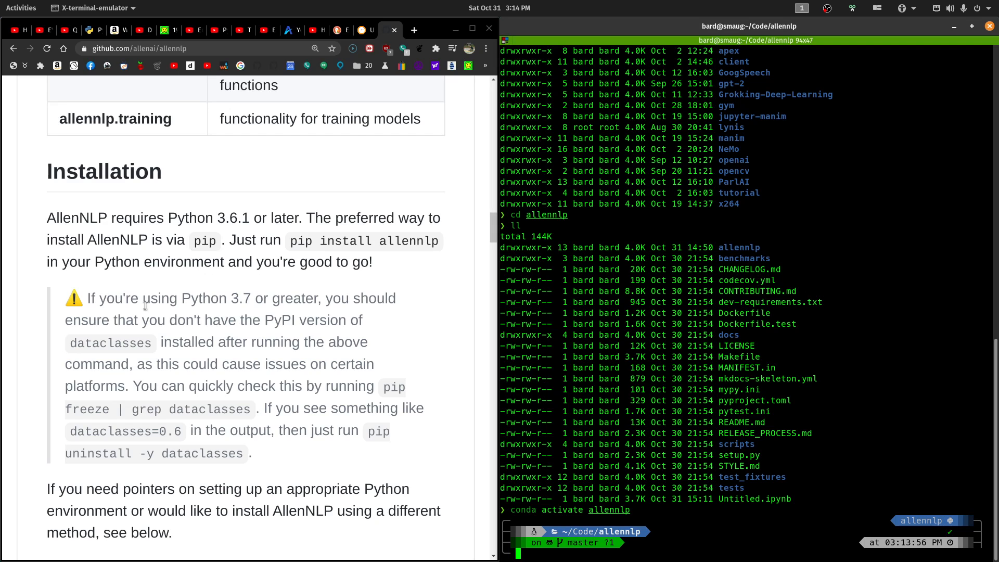
Step: Copy 'pip uninstall -y dataclasses' from the README's Installation section
drag(86, 298, 255, 299)
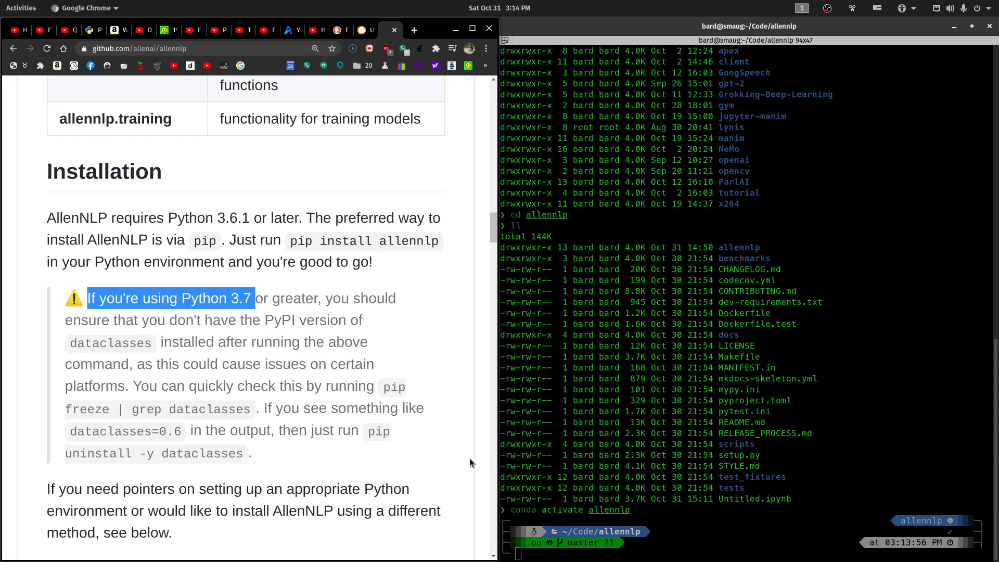
mouse_move(367, 430)
mouse_down()
mouse_move(229, 454)
mouse_move(246, 454)
mouse_up()
right_click(234, 453)
click(262, 461)
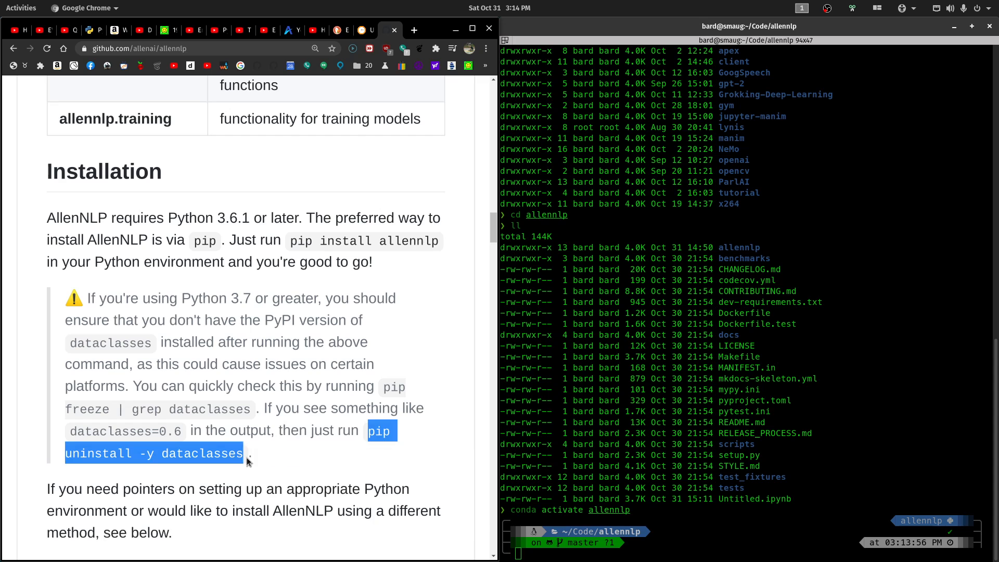
Step: Paste and run the dataclasses uninstall in the terminal; it reports dataclasses is not installed
right_click(675, 487)
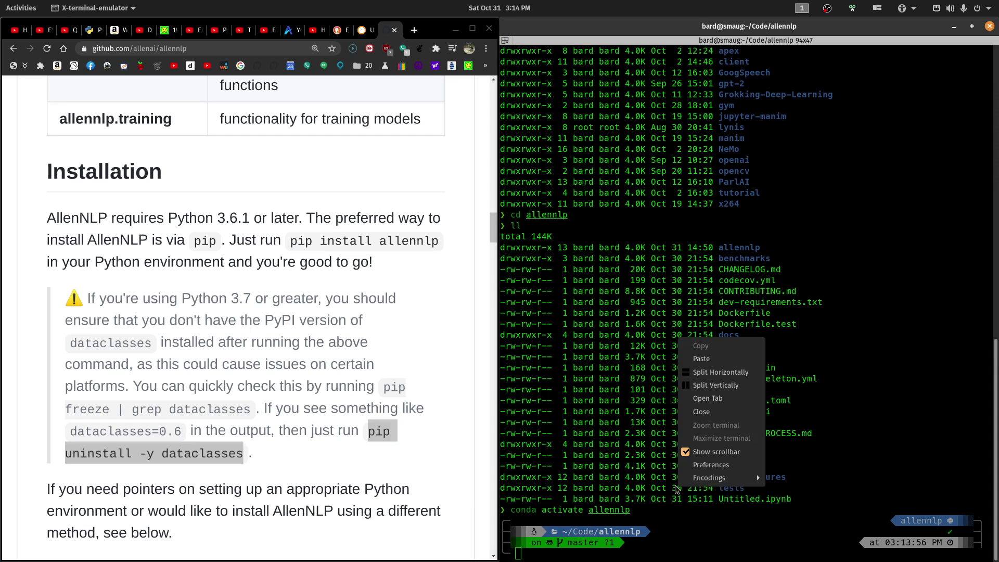
click(711, 360)
key(Return)
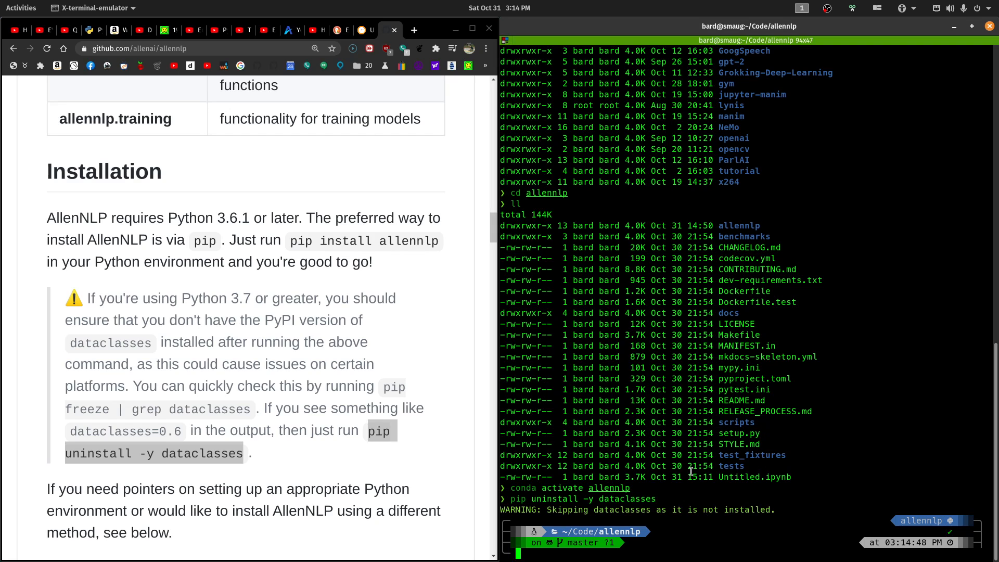
scroll(369, 428, down, 2)
scroll(370, 427, down, 2)
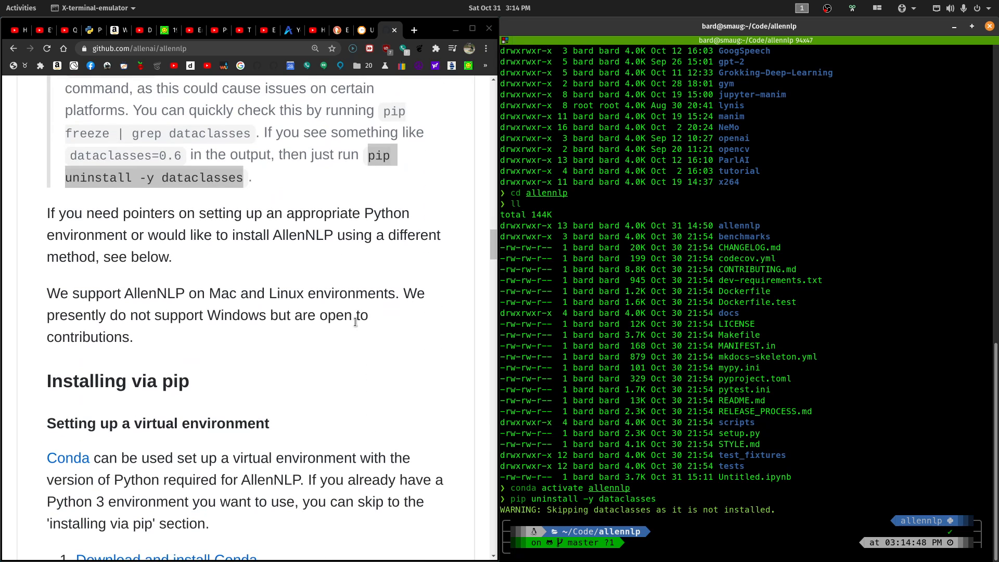
scroll(356, 322, down, 2)
scroll(355, 322, down, 2)
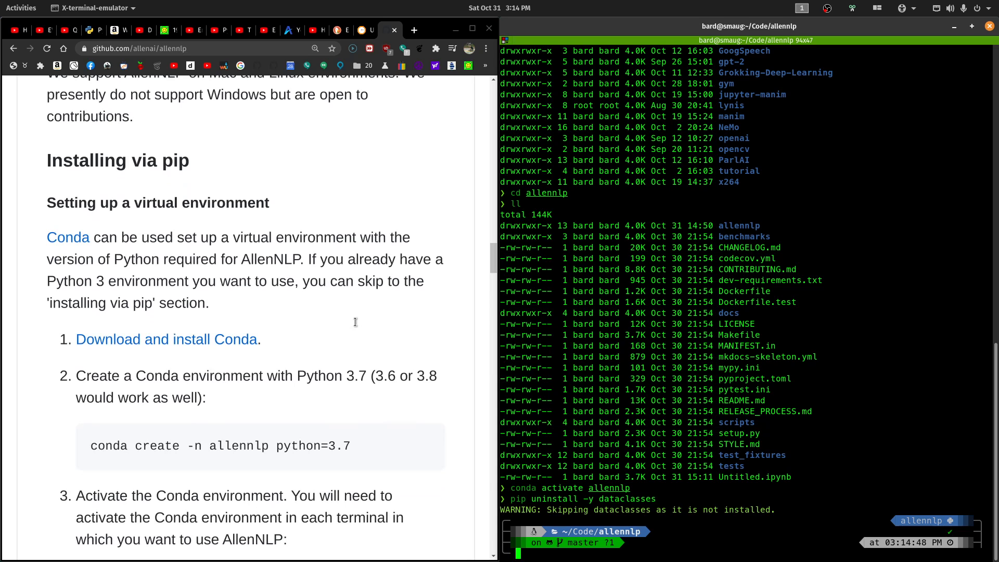
scroll(259, 368, down, 3)
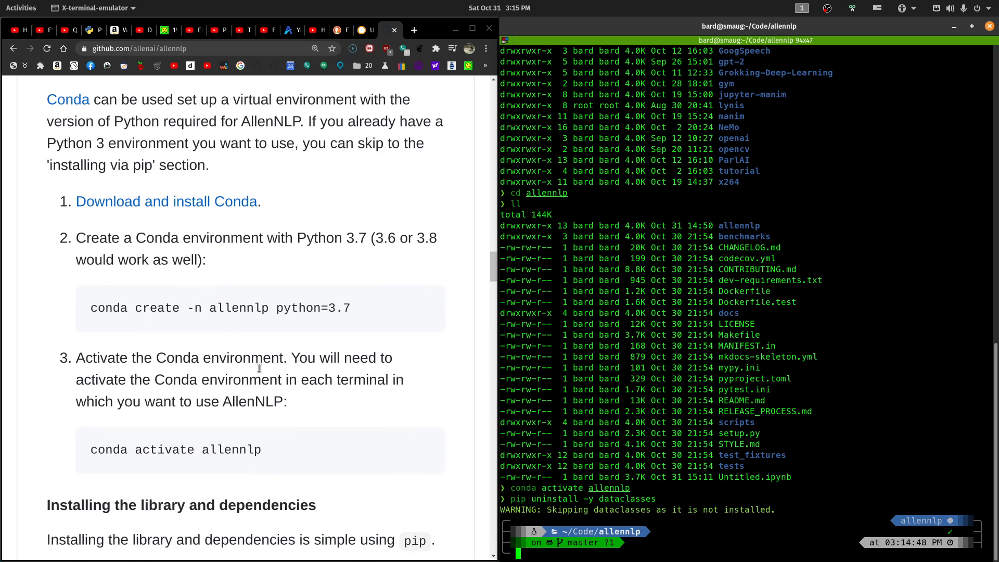
Step: Select the conda create and pip install allennlp commands in the README
click(93, 307)
drag(93, 308, 322, 319)
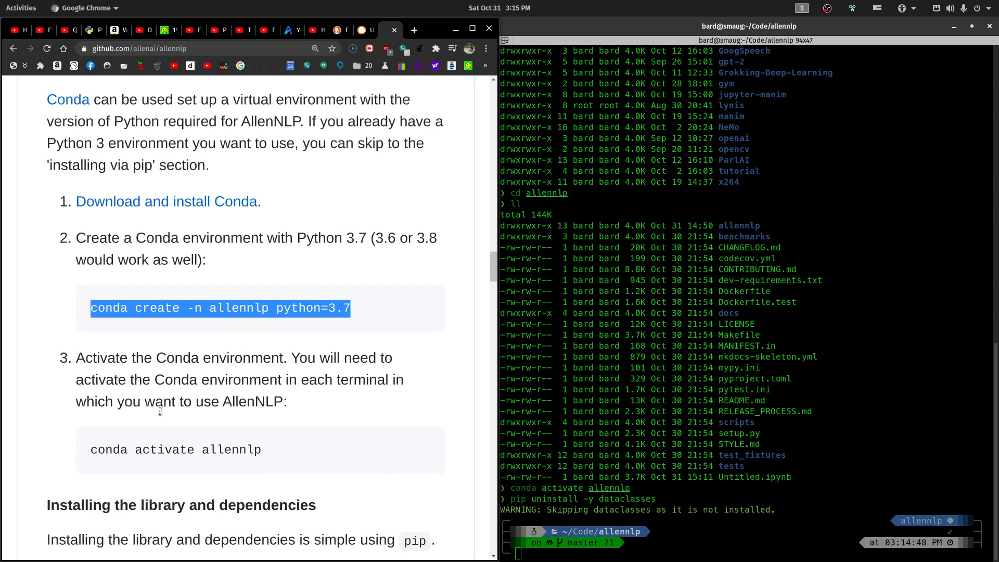
drag(91, 449, 264, 453)
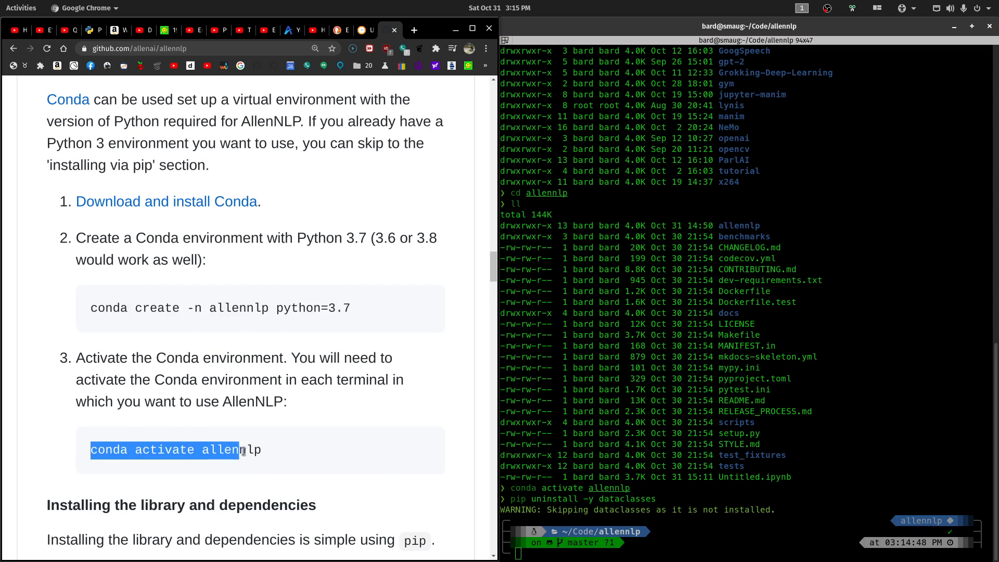
scroll(264, 457, down, 5)
scroll(263, 457, down, 1)
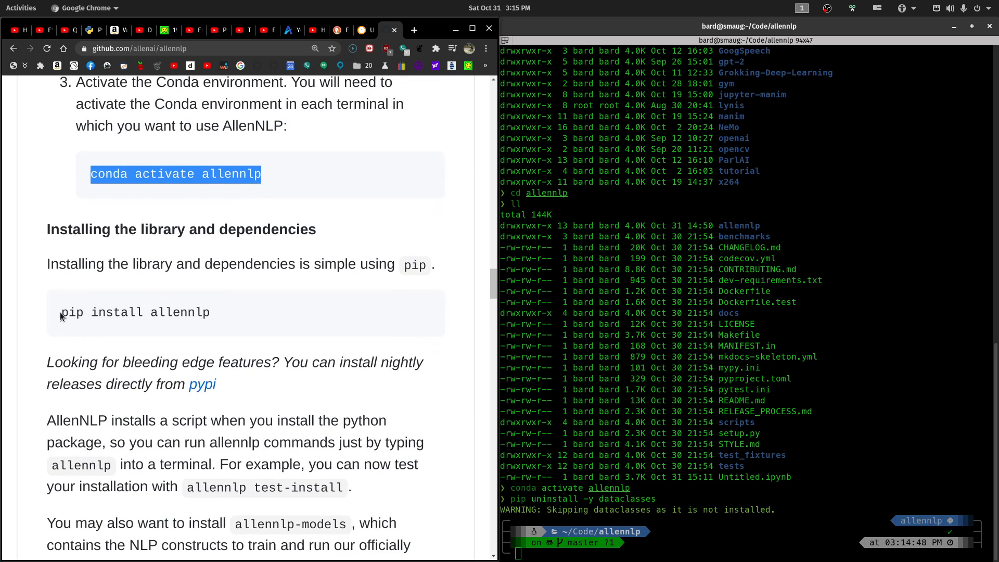
drag(61, 312, 212, 322)
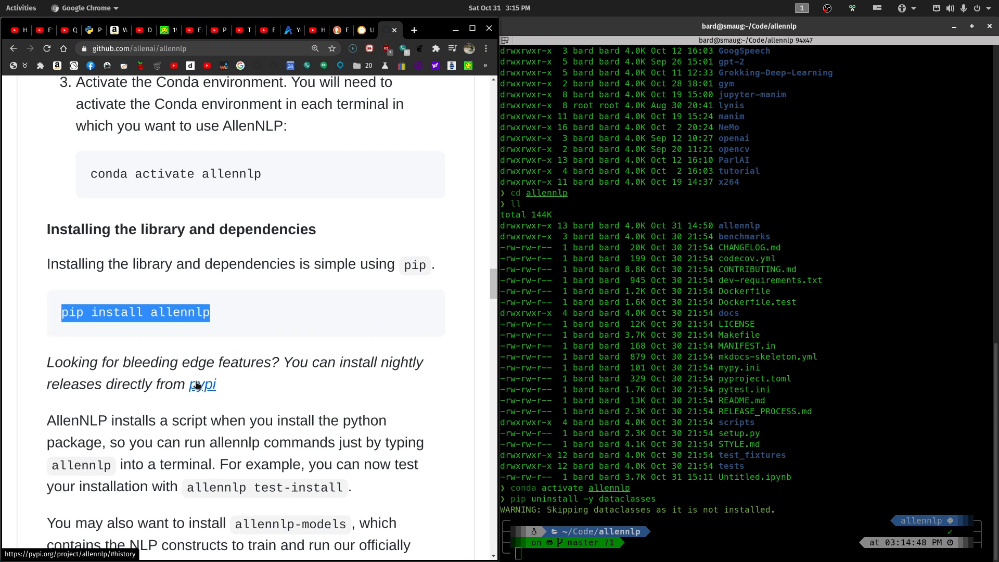
scroll(195, 386, down, 3)
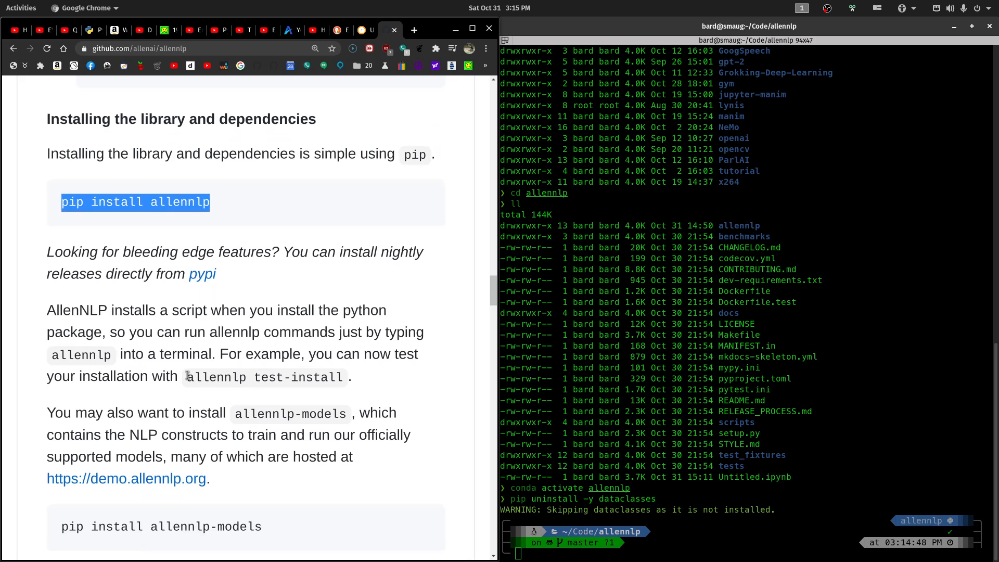
Step: Select and copy 'allennlp test-install' from the README
drag(187, 376, 351, 393)
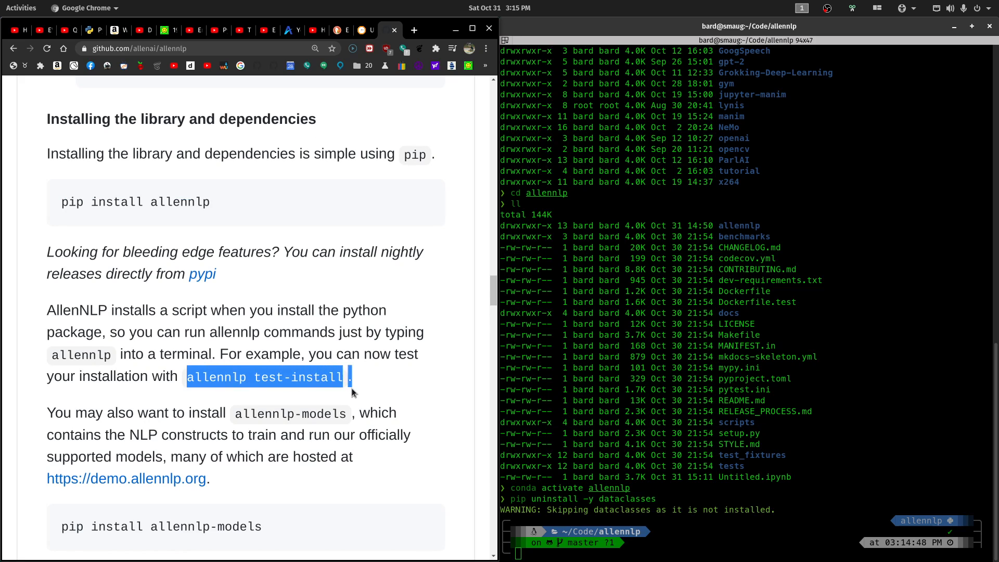
click(343, 383)
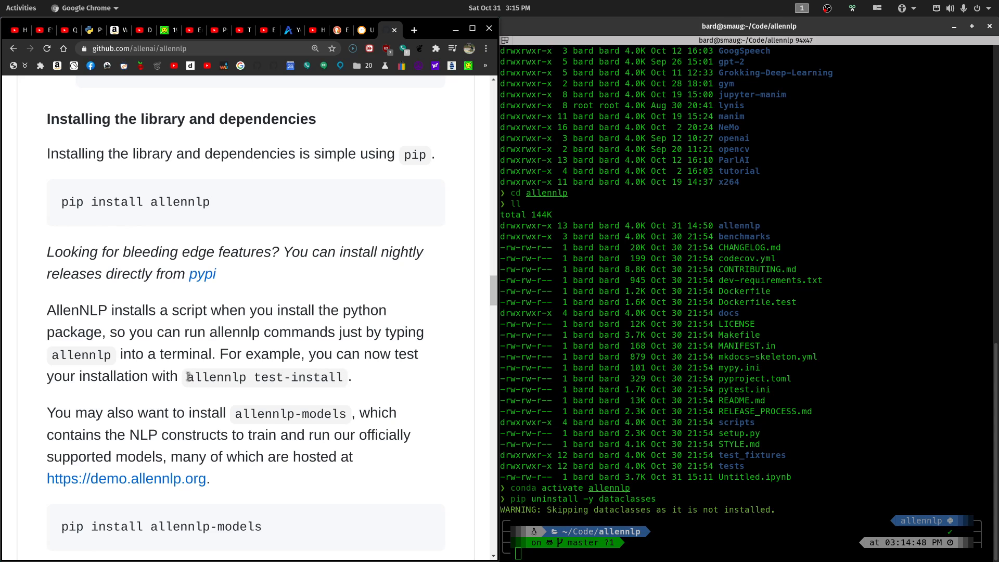
drag(186, 377, 326, 372)
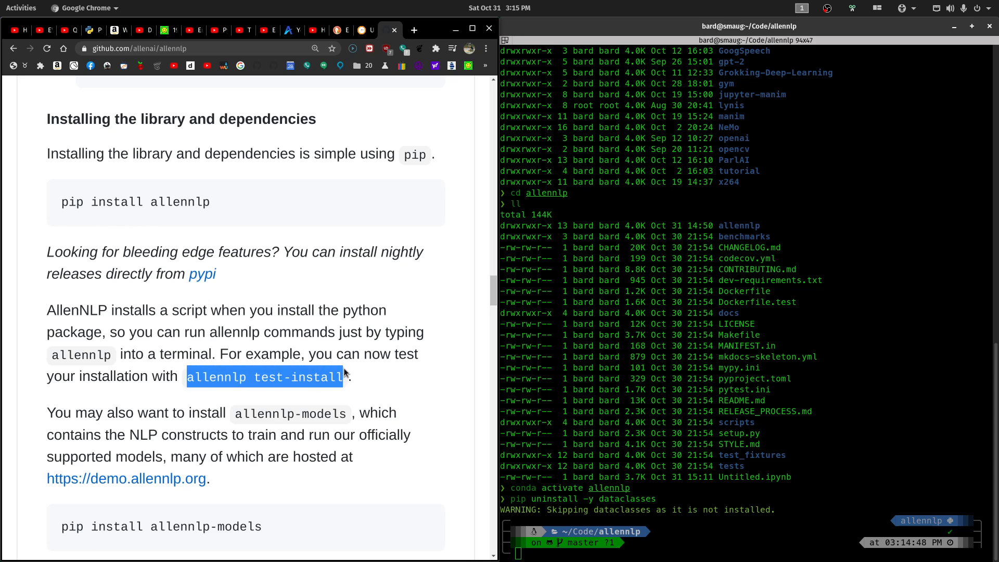
right_click(326, 371)
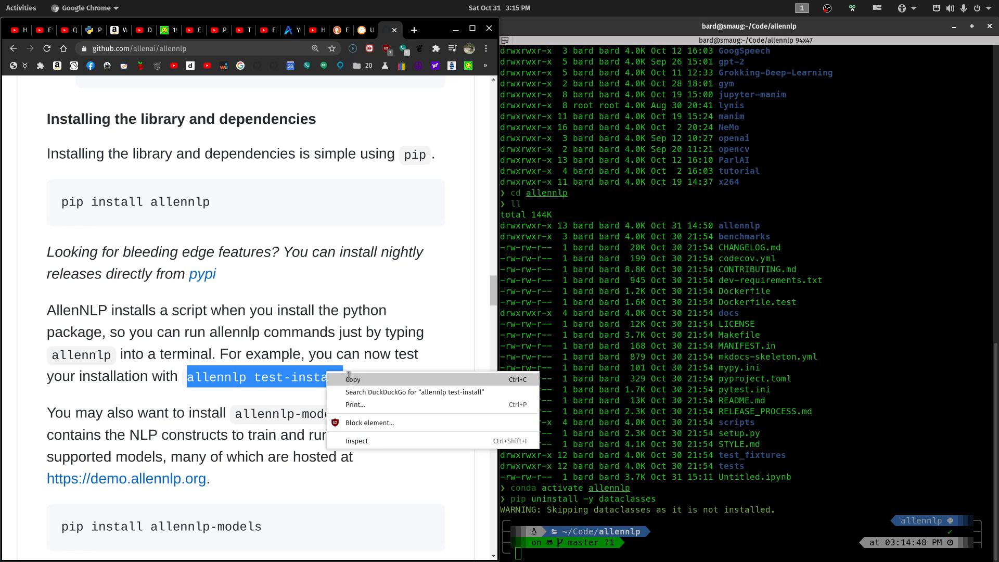
click(349, 377)
Step: Paste the test-install command at the terminal prompt
right_click(601, 447)
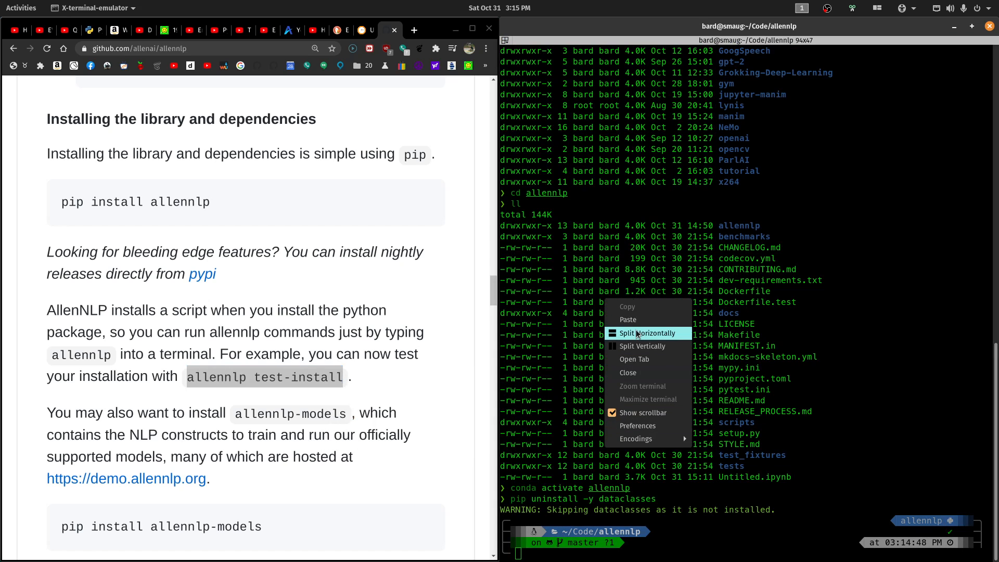
click(627, 320)
Step: Run allennlp test-install (reports version 1.2.0, one CUDA device), then recall and clear the uninstall command
key(Return)
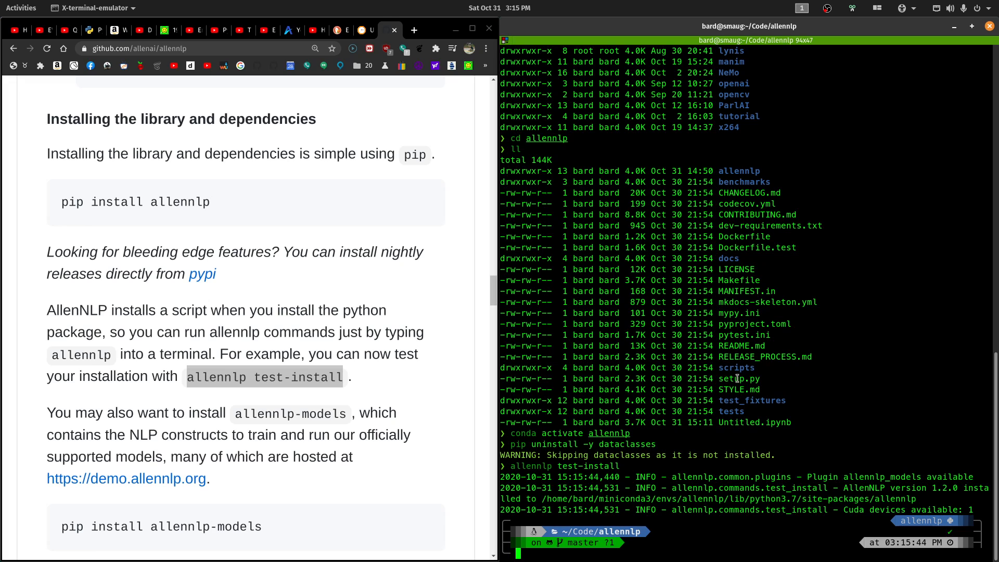
key(Up)
key(Up)
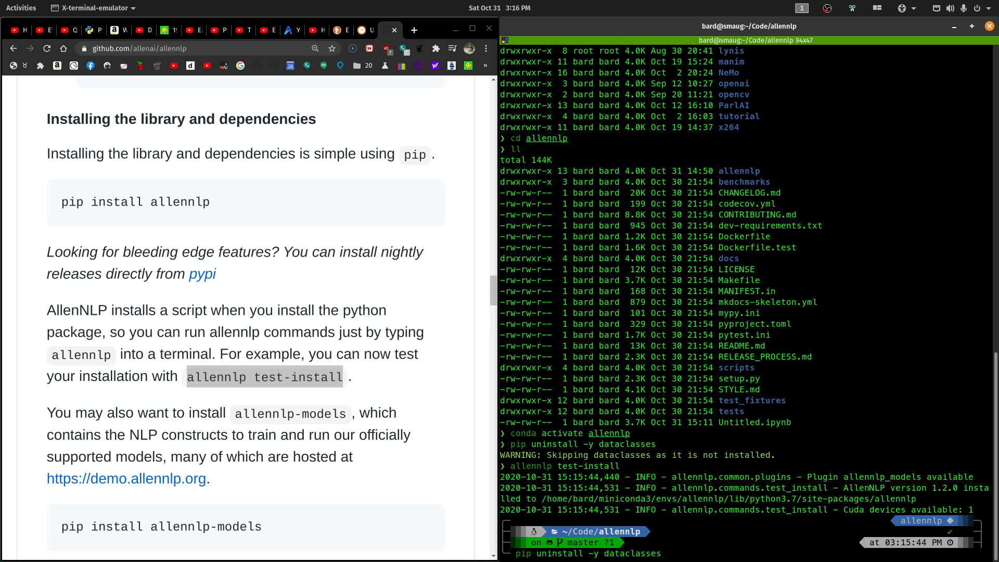
scroll(320, 490, down, 1)
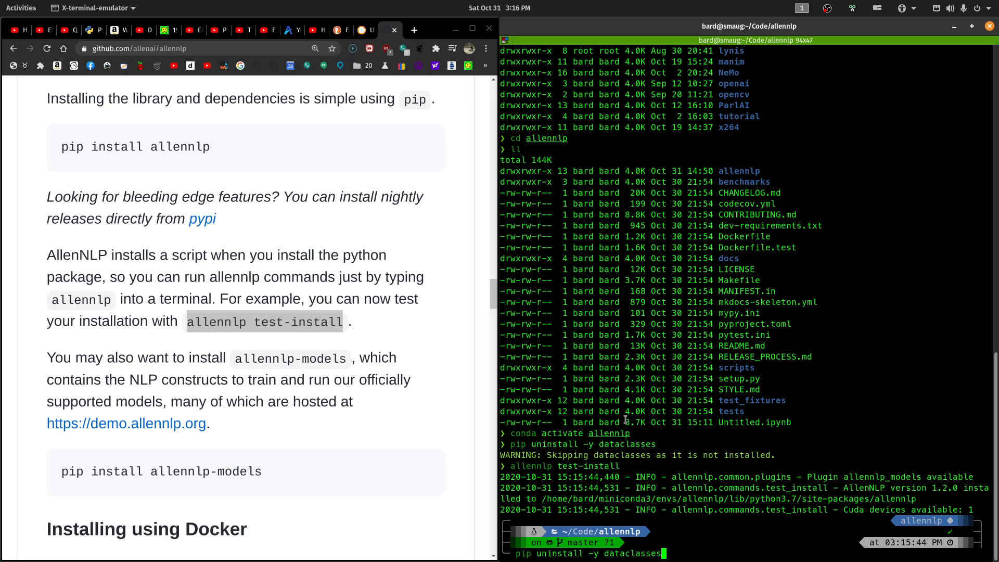
text(c)
key(BackSpace)
key(BackSpace)
key(BackSpace)
key(BackSpace)
key(BackSpace)
key(BackSpace)
key(BackSpace)
key(BackSpace)
key(BackSpace)
key(BackSpace)
key(BackSpace)
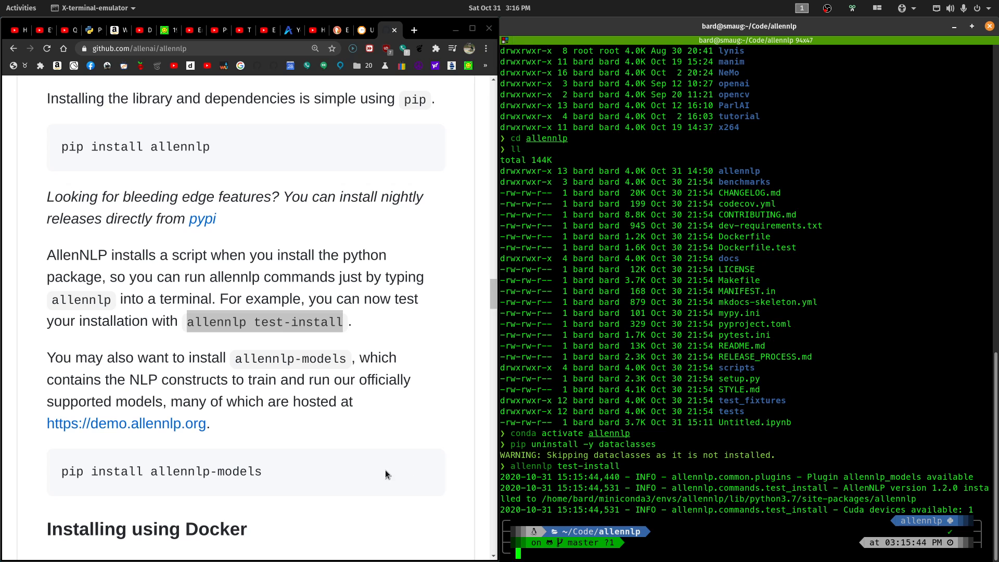
scroll(386, 471, down, 4)
scroll(385, 472, down, 3)
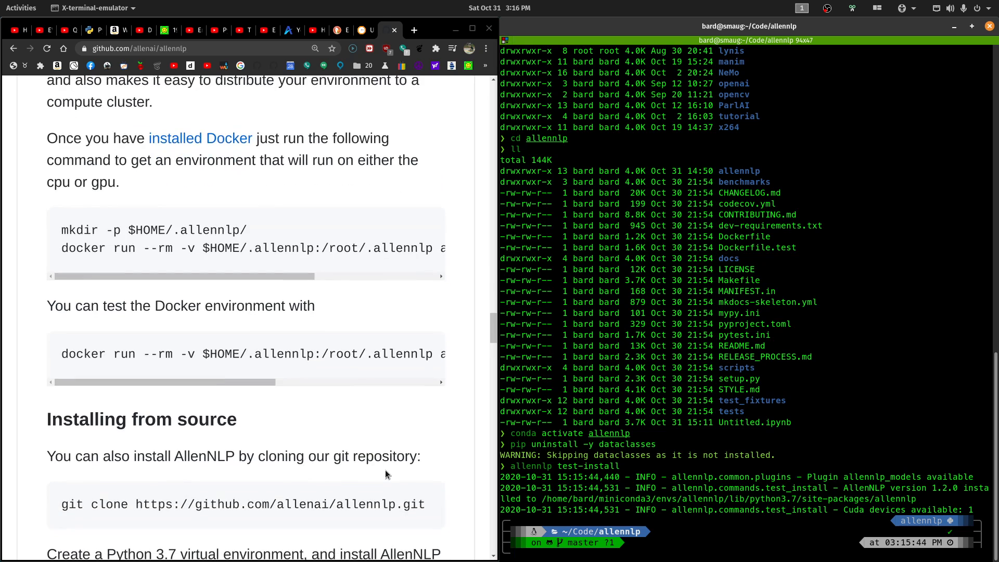
scroll(385, 472, down, 3)
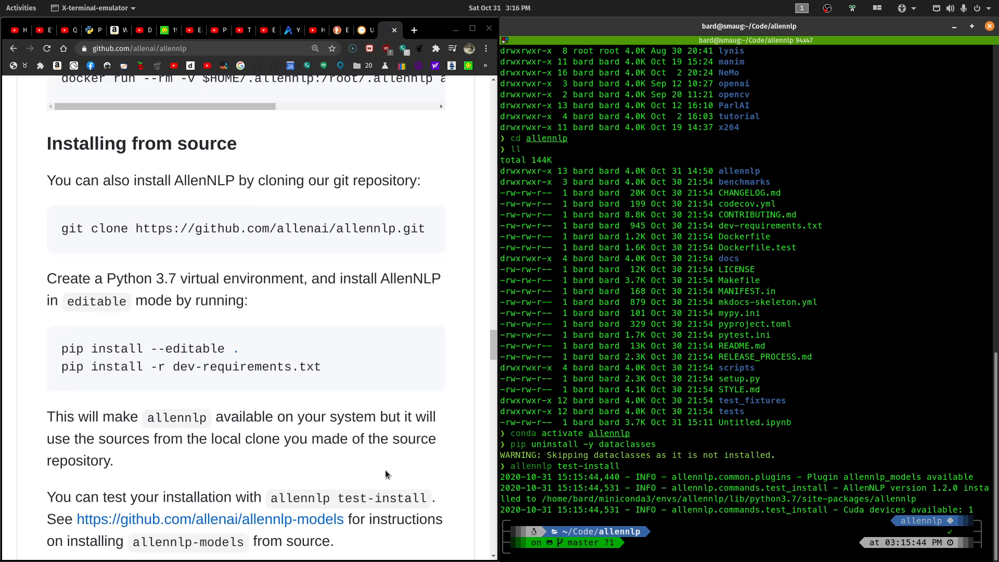
scroll(384, 471, down, 5)
scroll(385, 472, down, 4)
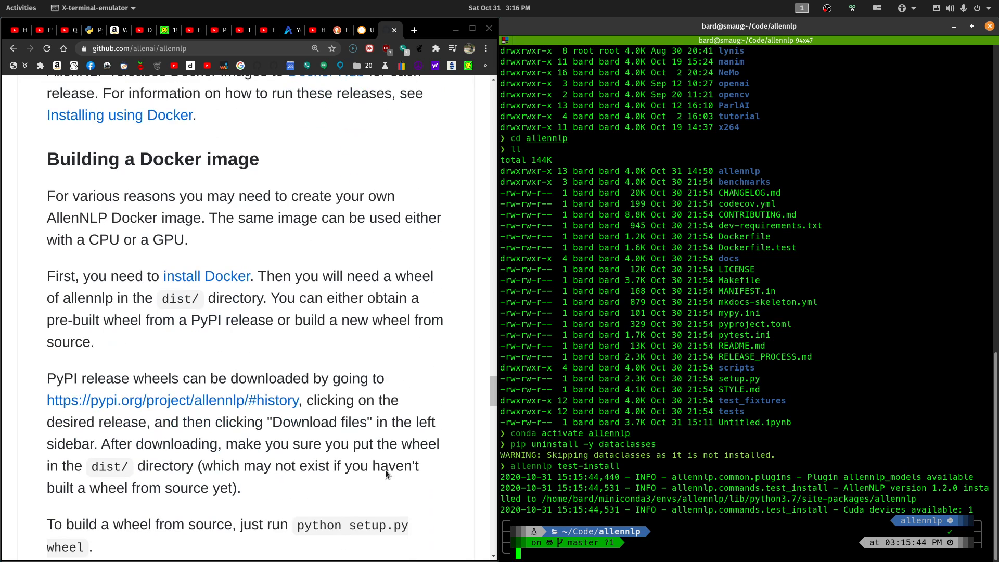
scroll(384, 472, down, 5)
scroll(385, 473, down, 1)
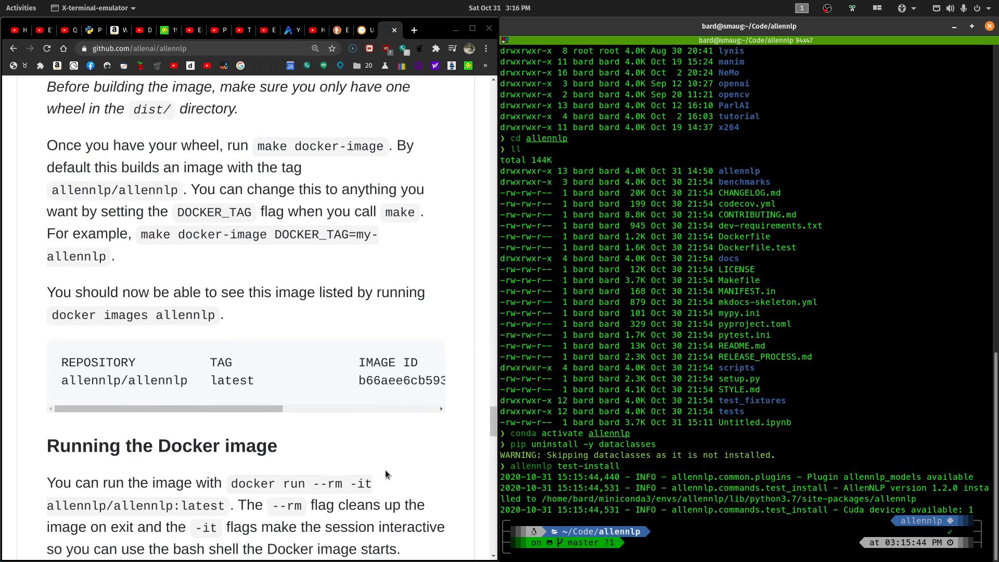
scroll(385, 473, up, 2)
scroll(385, 473, up, 5)
scroll(384, 473, up, 5)
scroll(384, 472, up, 15)
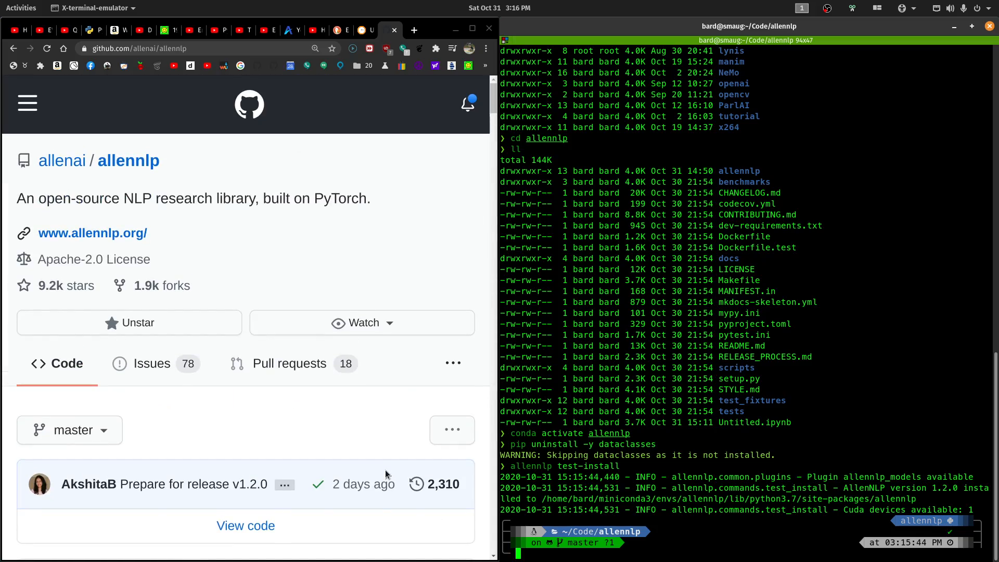
Step: Switch to the JupyterLab workspace and re-run the Predictor import cell
key(ctrl+alt+Down)
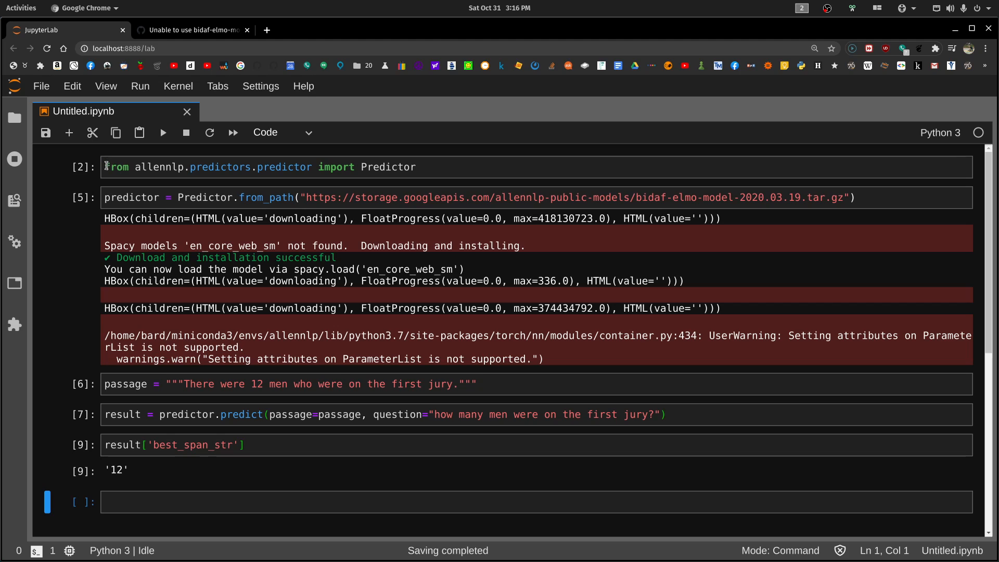
drag(106, 166, 194, 167)
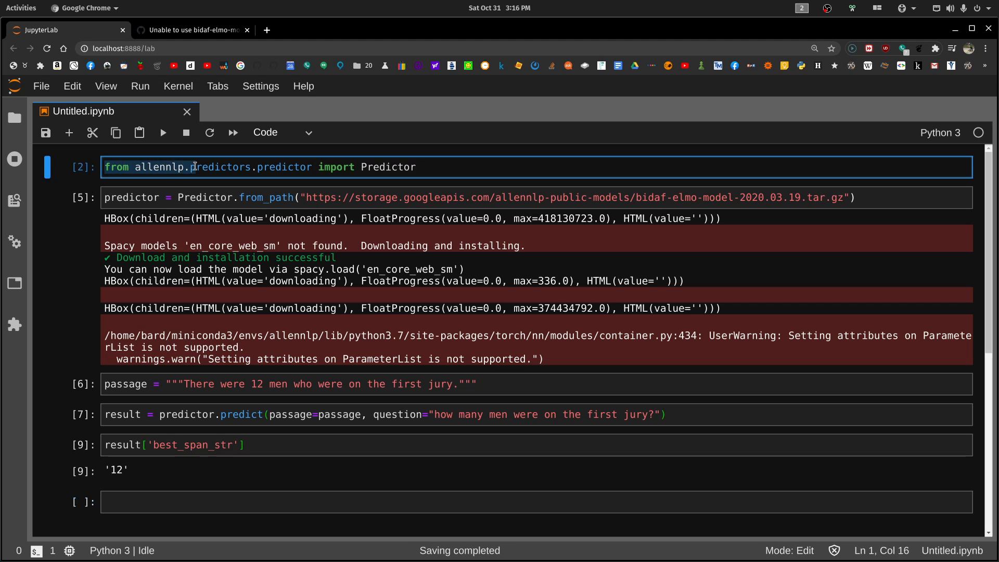
drag(193, 168, 435, 165)
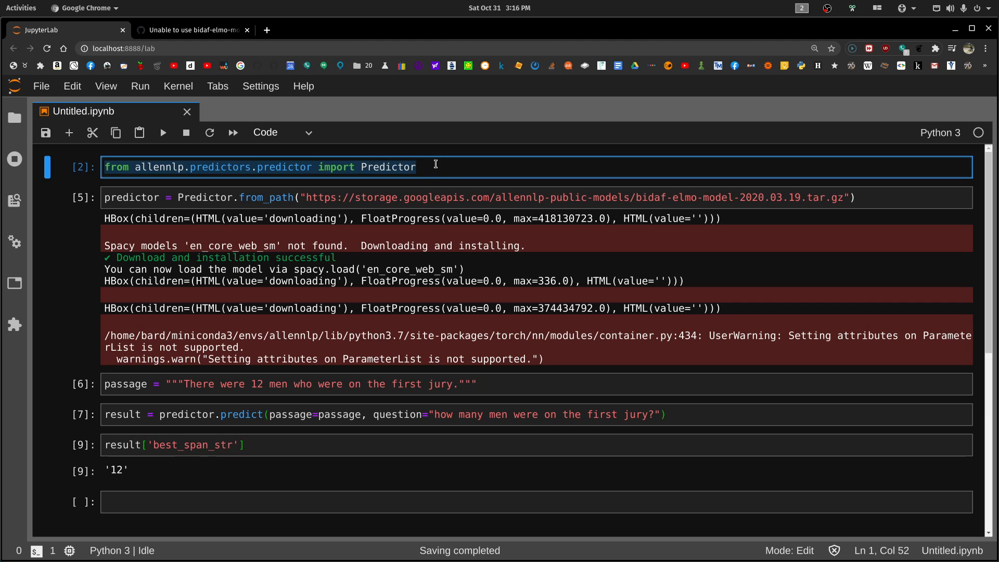
click(453, 167)
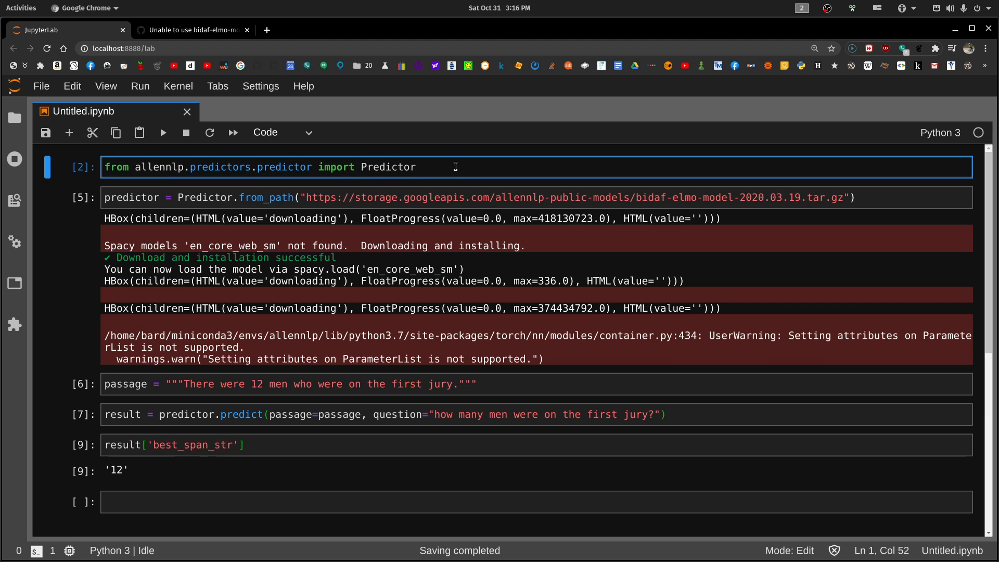
key(shift+Return)
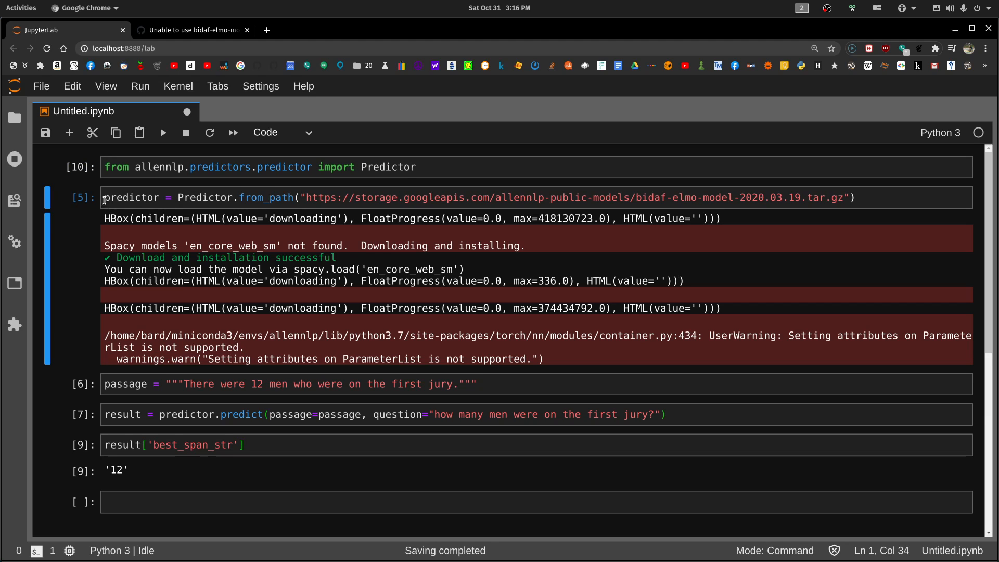
Step: Select the Predictor.from_path line loading the bidaf model and move to its start
drag(102, 198, 571, 195)
key(Left)
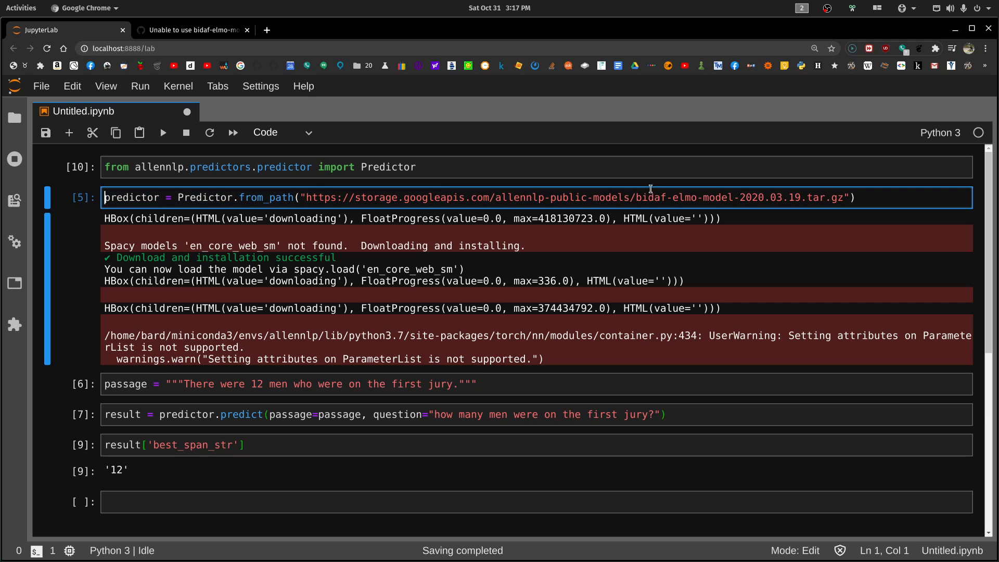
Step: Select the word 'bidaf' in the model URL of the predictor cell
double_click(663, 199)
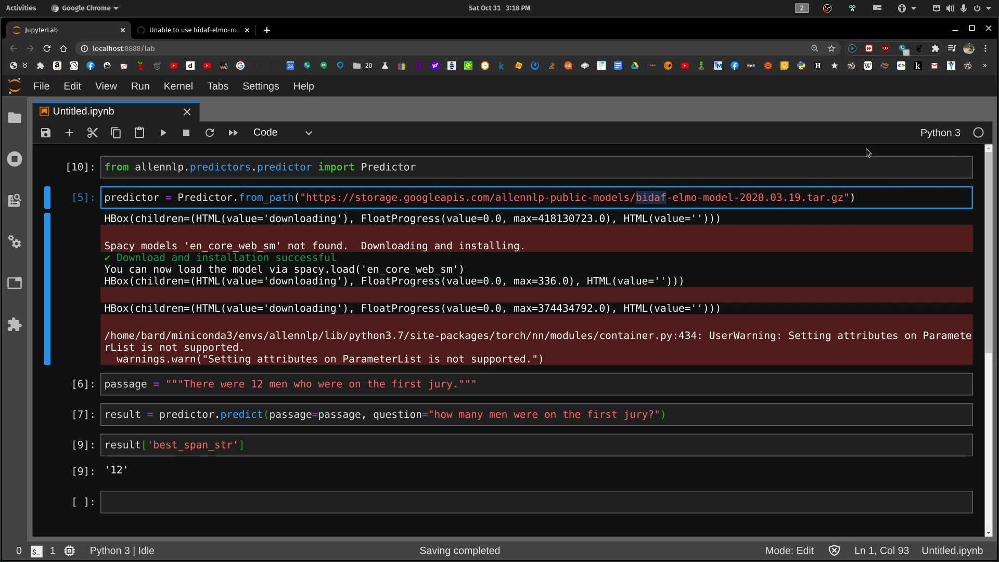
Step: Switch to the browser workspace and show the YouTube AllenNLP tutorial full-window
key(ctrl+alt+Up)
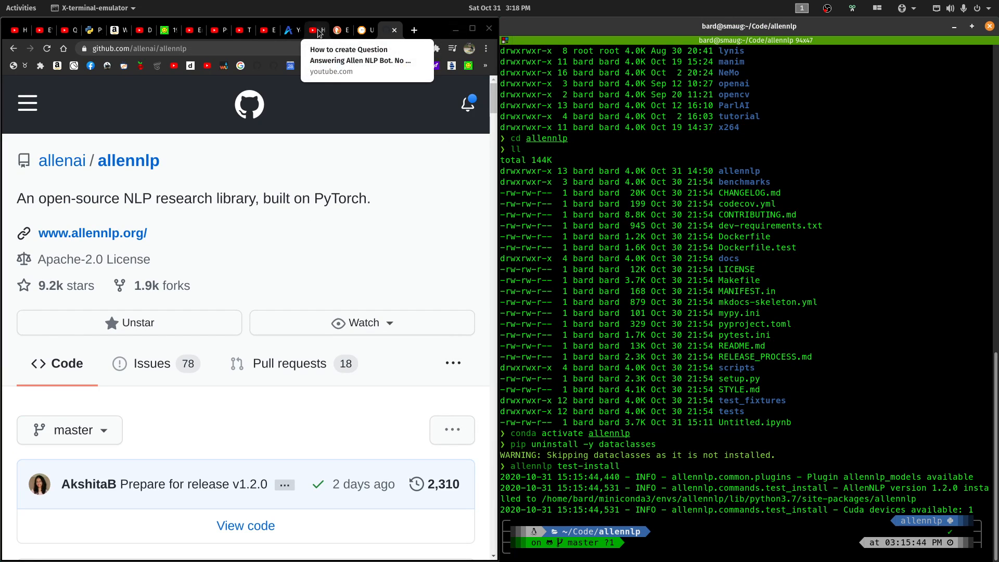
click(317, 31)
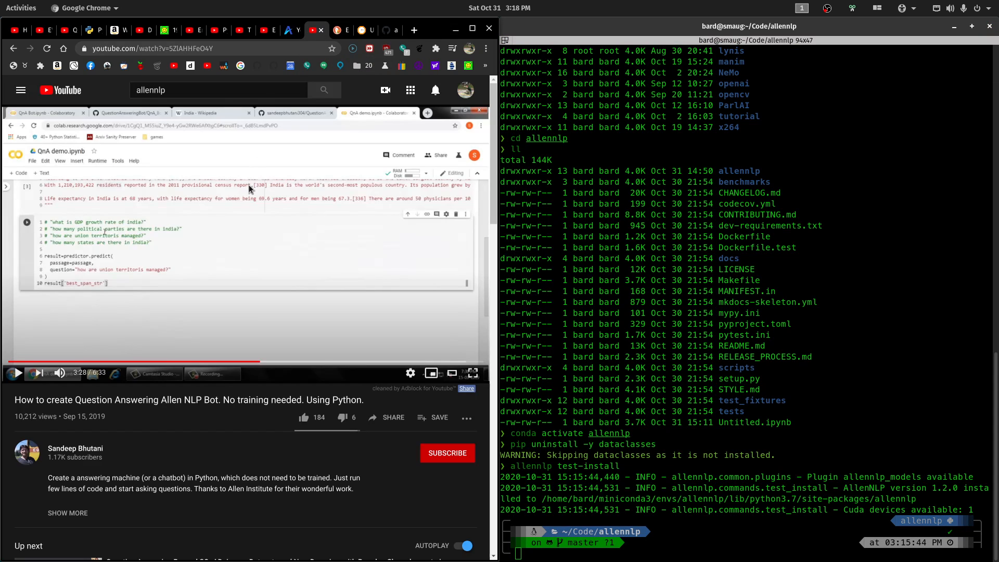
click(473, 30)
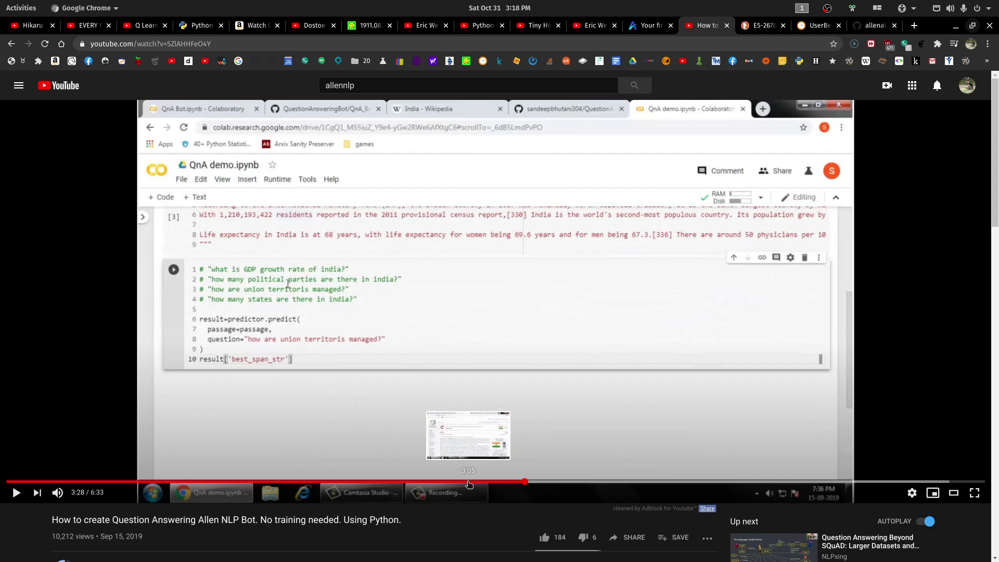
Step: Seek the tutorial between 2:47 and 3:33 to view its prediction code
click(468, 485)
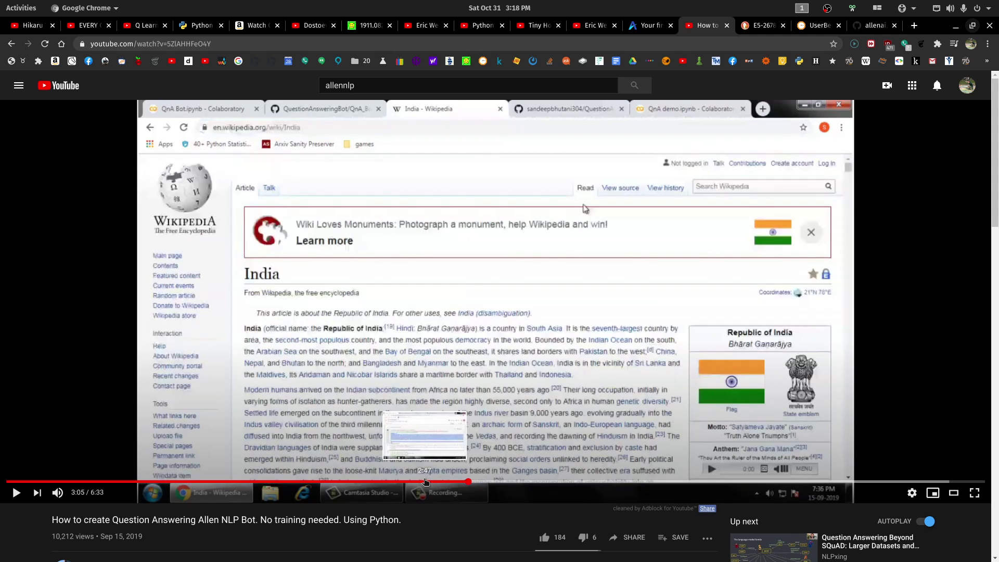
click(425, 483)
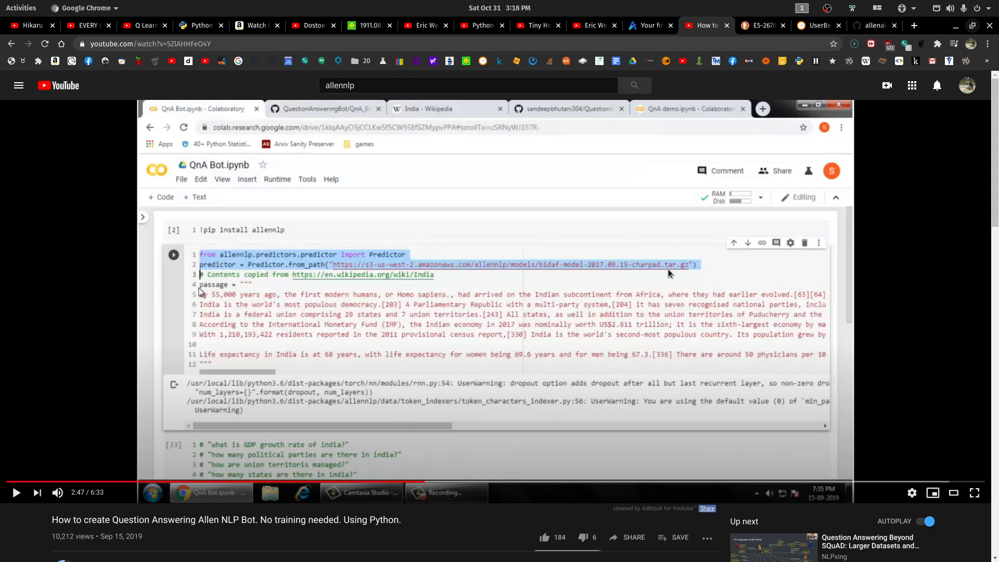
mouse_move(464, 481)
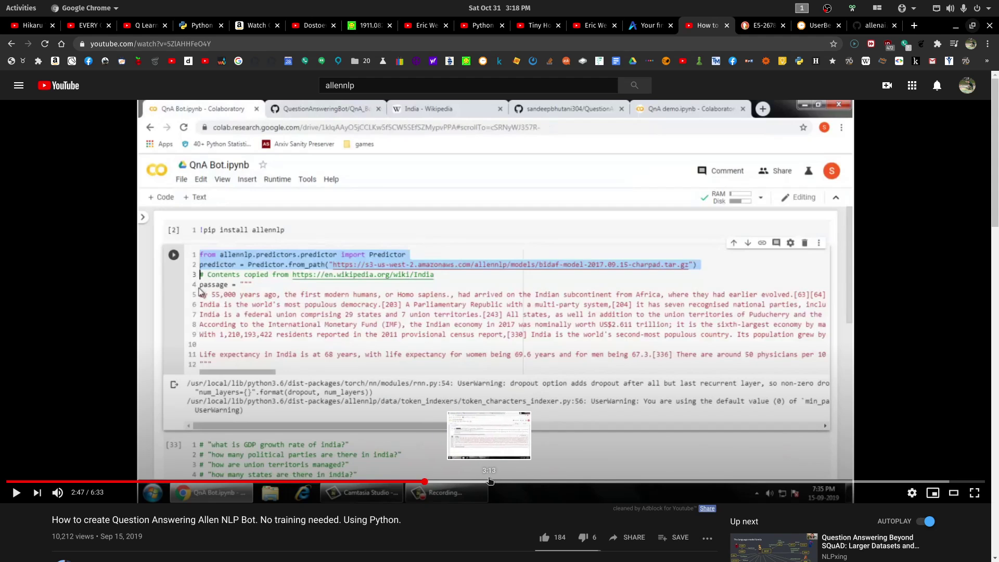
click(489, 481)
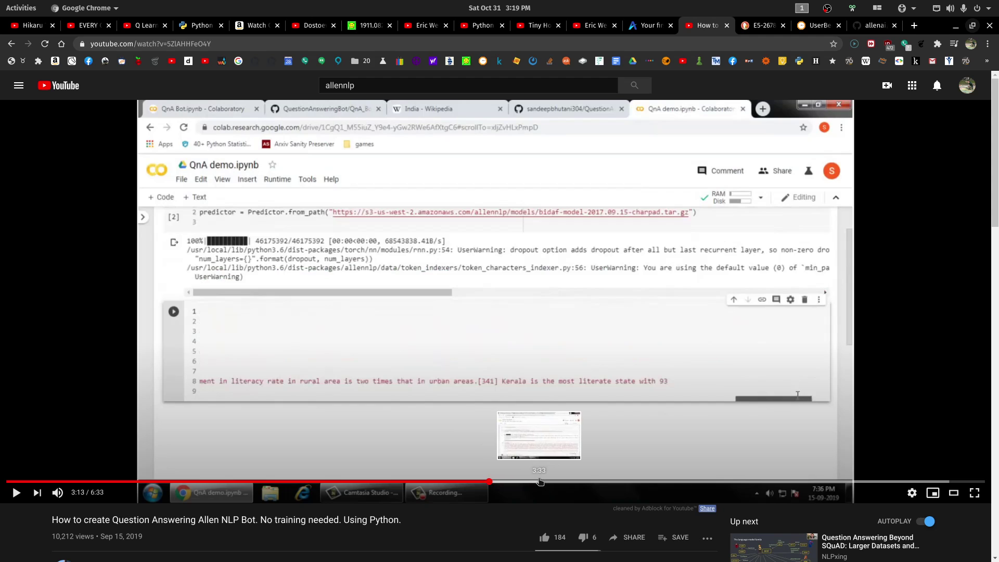
click(539, 481)
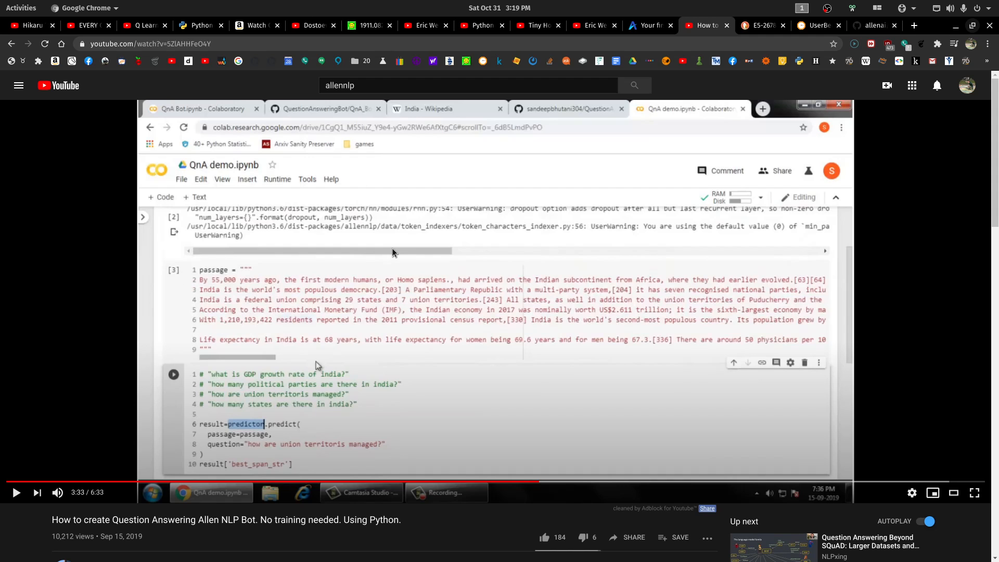
Step: Return to JupyterLab and re-run the BiDAF predictor-loading cell as [11]
key(alt+Tab)
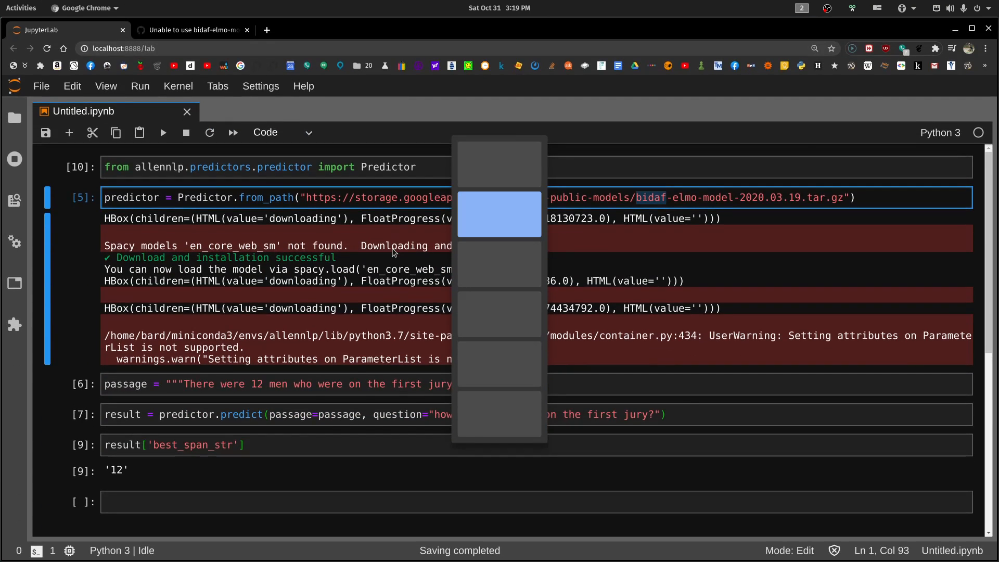
key(alt+shift+Tab)
key(alt+Tab)
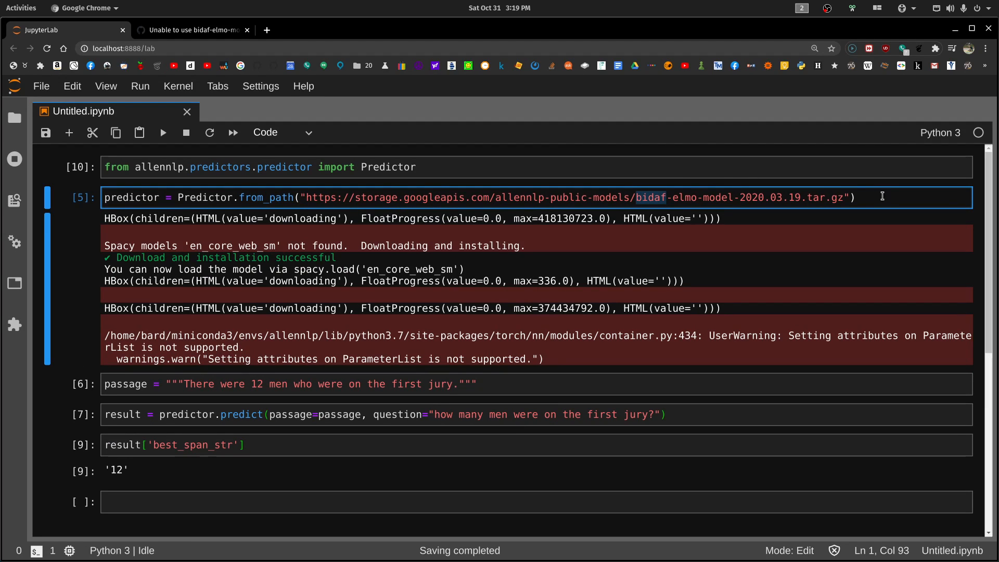
click(879, 196)
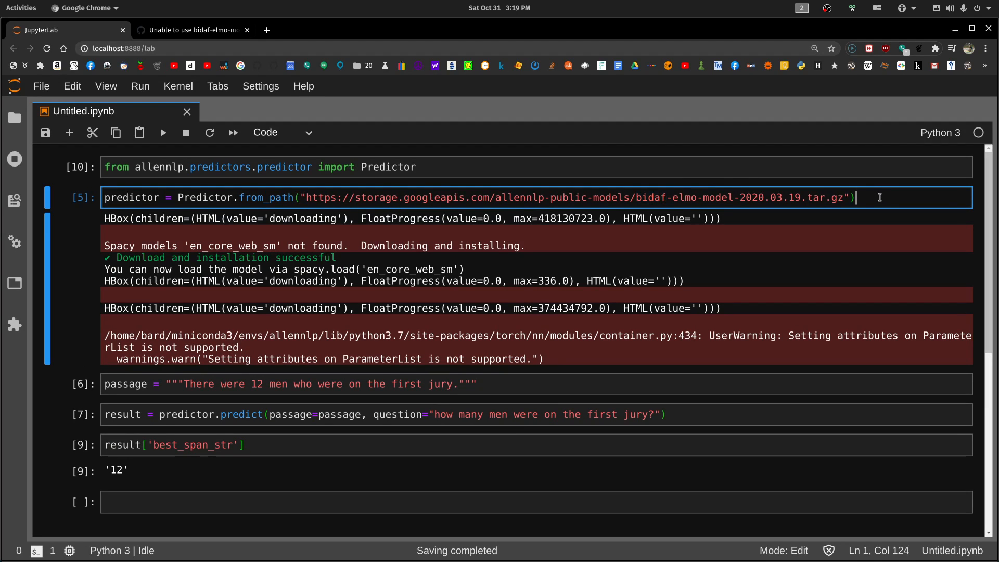
key(shift+Return)
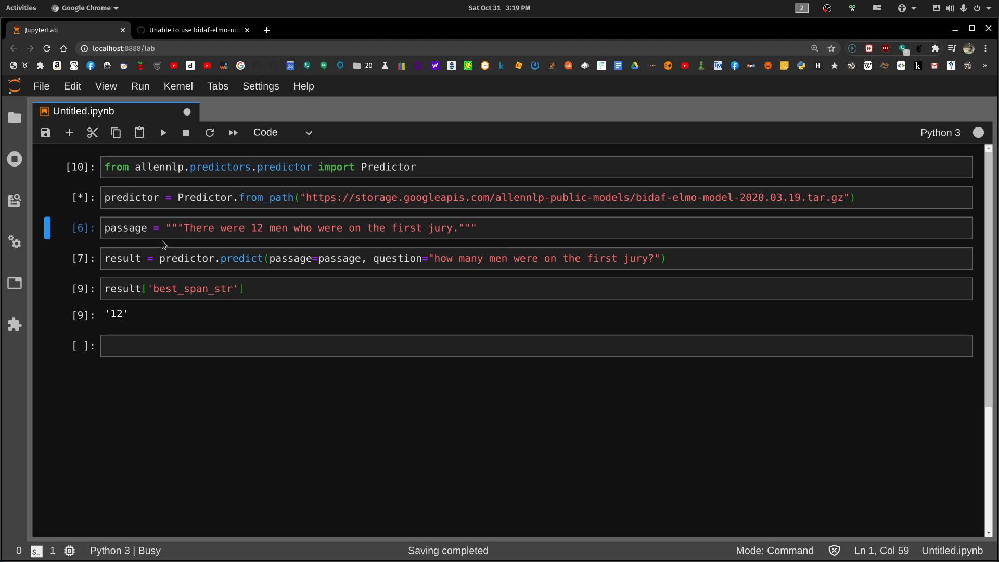
Step: Re-run the passage cell as [12] and move into the prediction cell
click(493, 228)
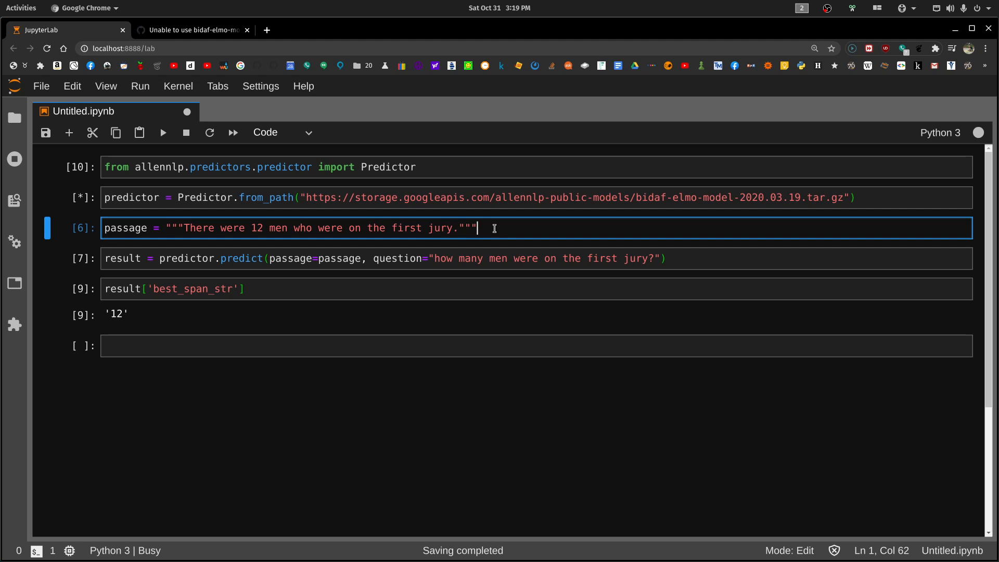
key(shift+Return)
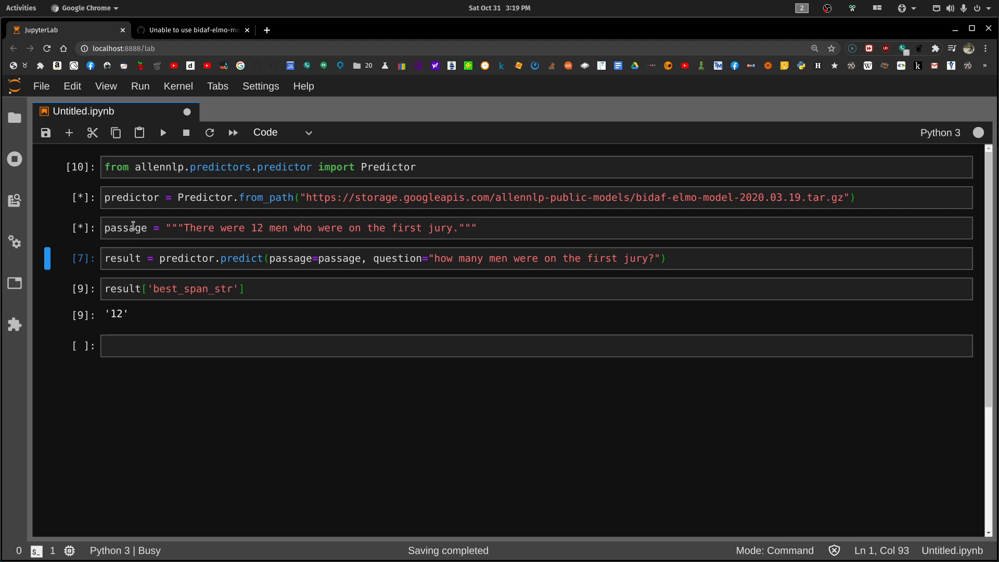
click(104, 258)
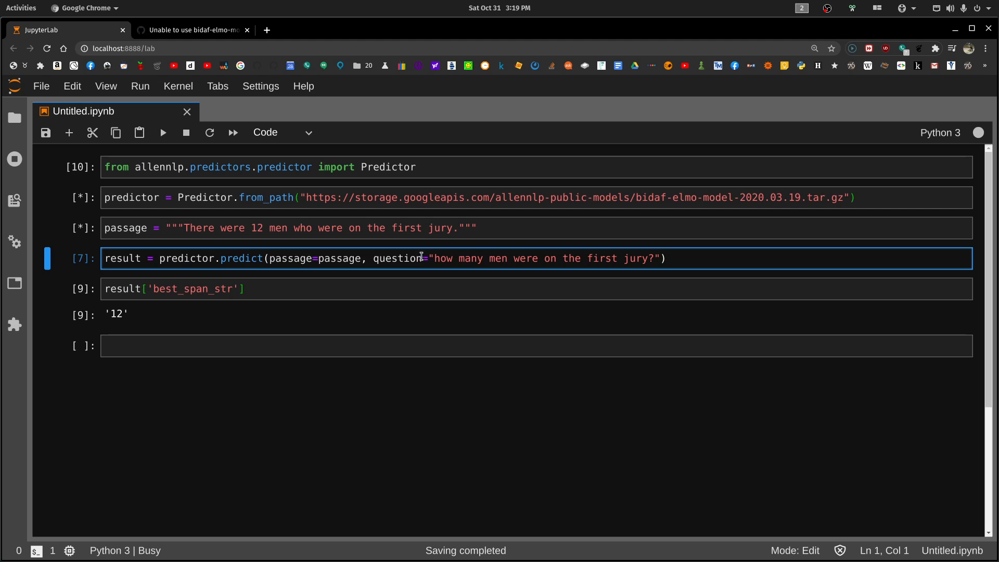
Step: Re-run the predictor.predict and best_span_str cells as [13] and [14], returning '12'
click(674, 259)
key(shift+Return)
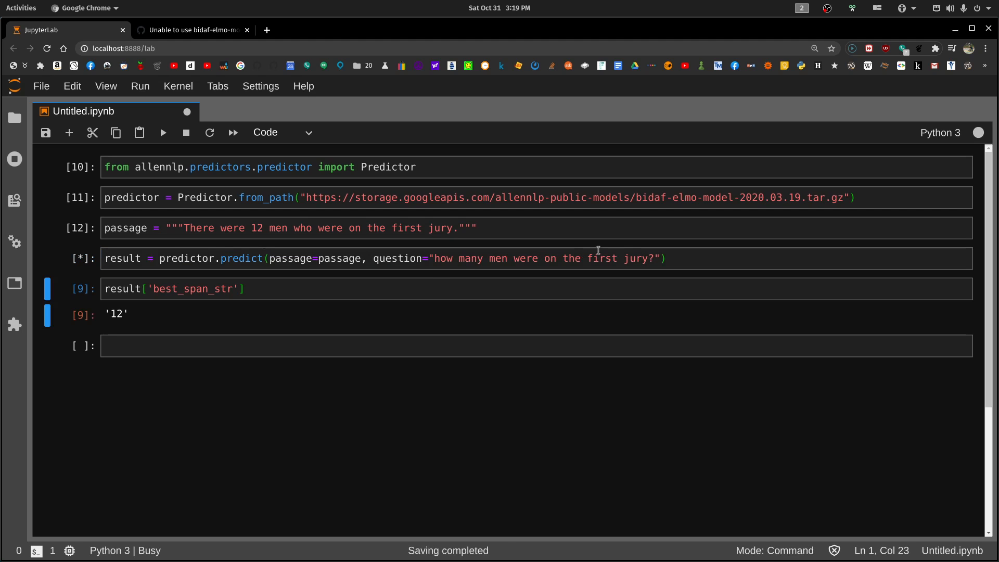
click(115, 289)
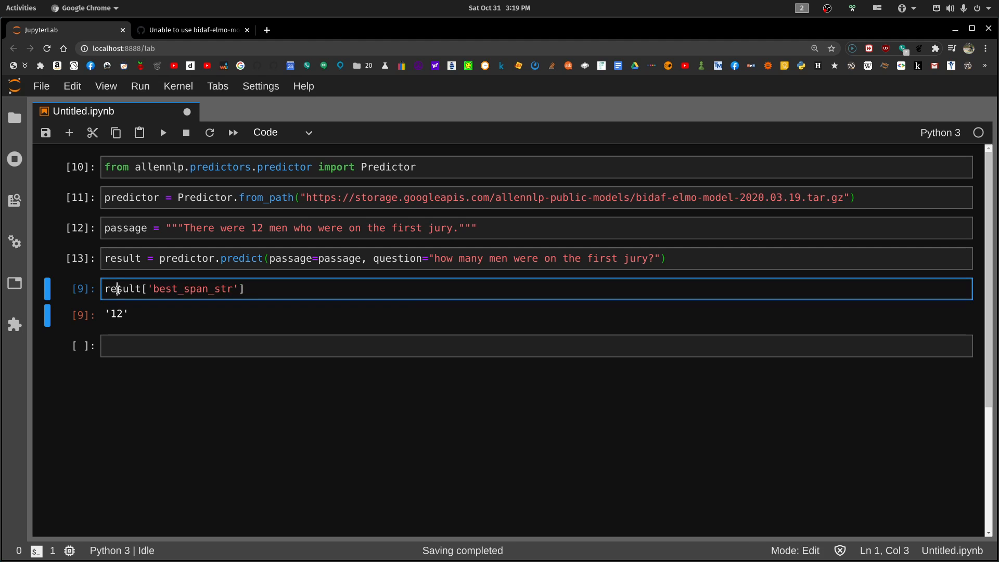
key(shift+Return)
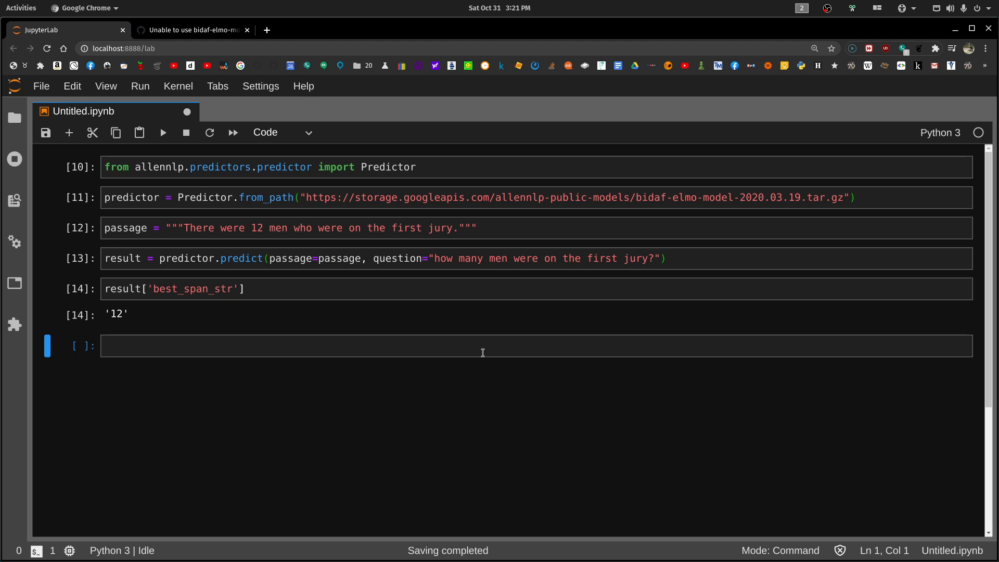
Step: Bring OBS Studio to the front with the application switcher
key(alt+Tab)
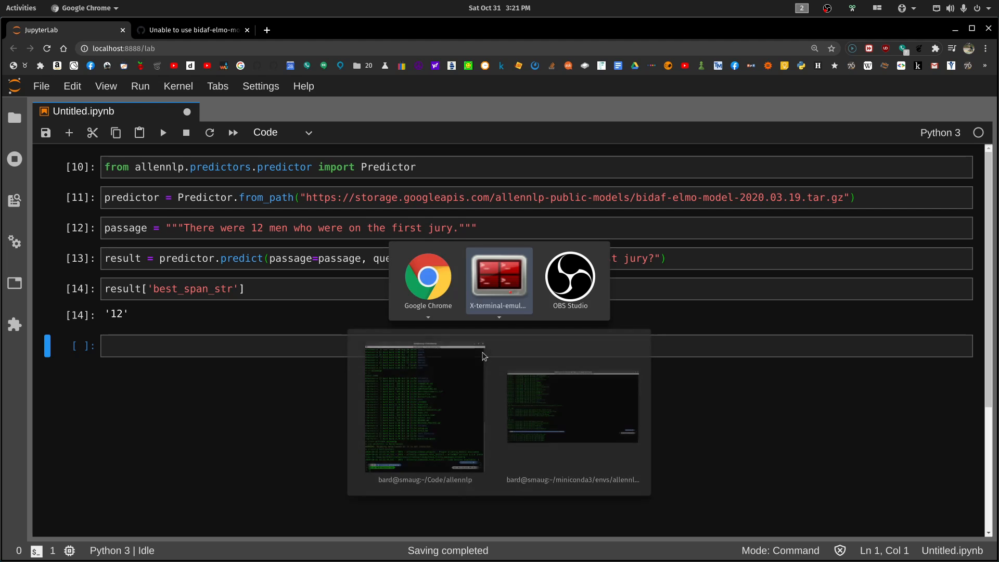
key(Tab)
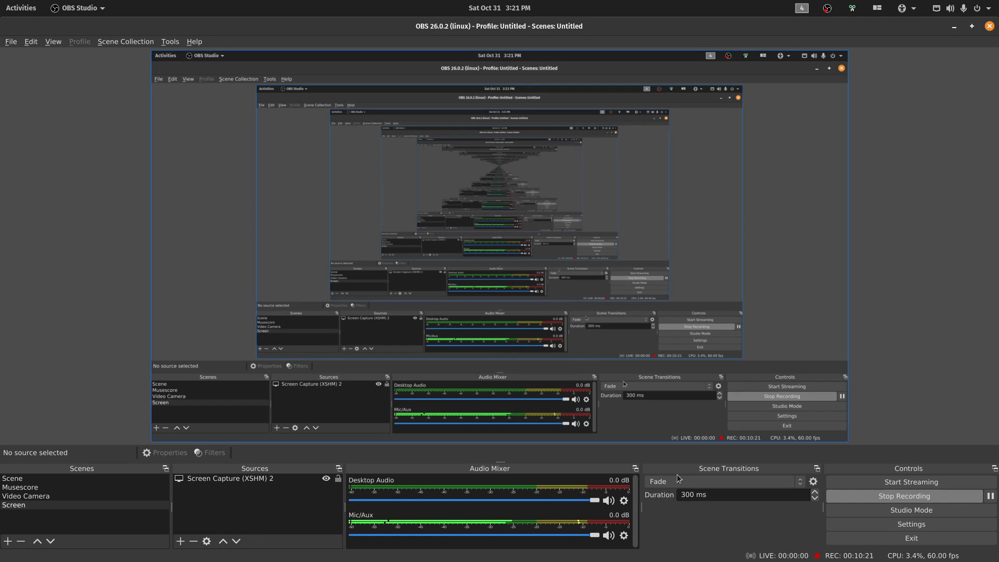